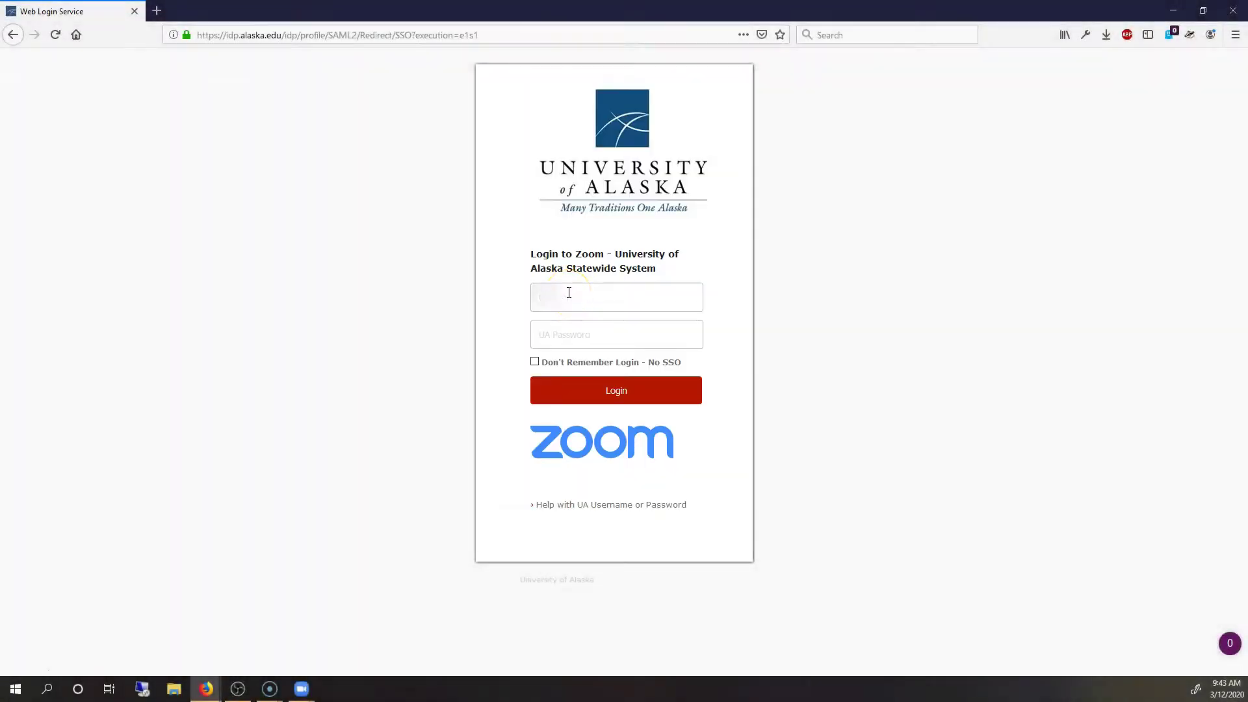
- Log in with the UA username and password, enabling Don't Remember Login - No SSO, and highlight the Personal Meeting ID on the profile
left_click(782, 364)
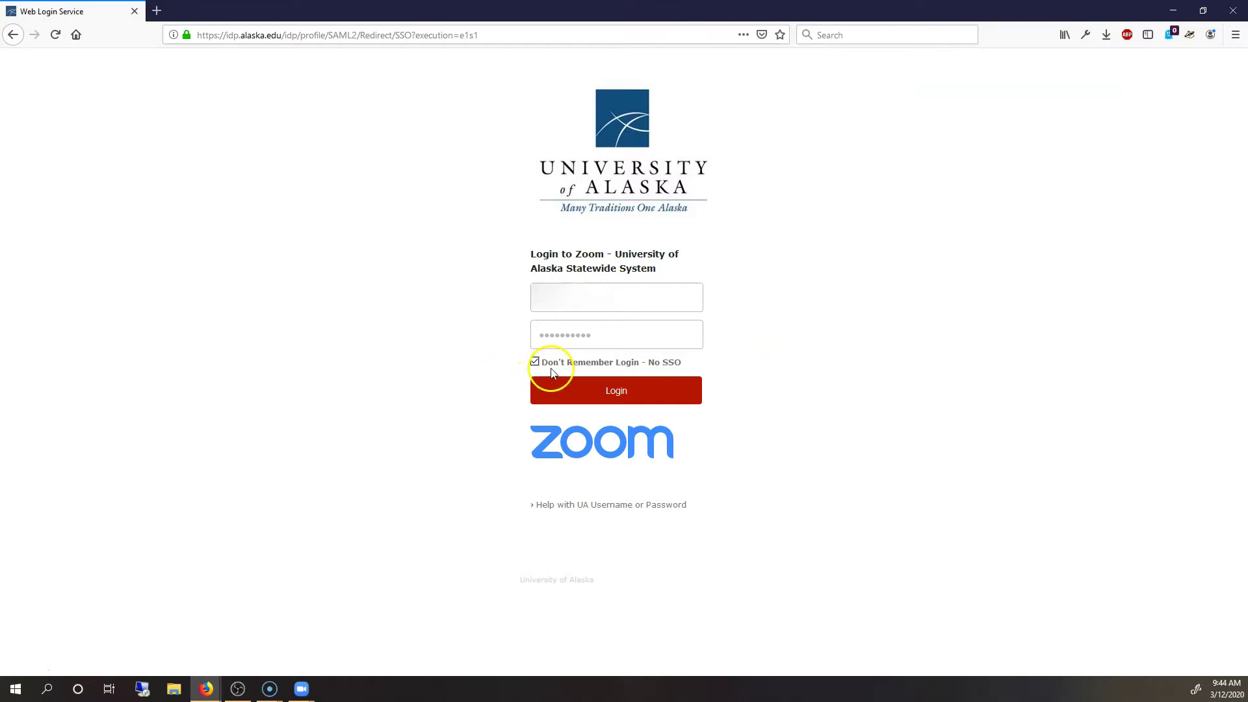
left_click(565, 383)
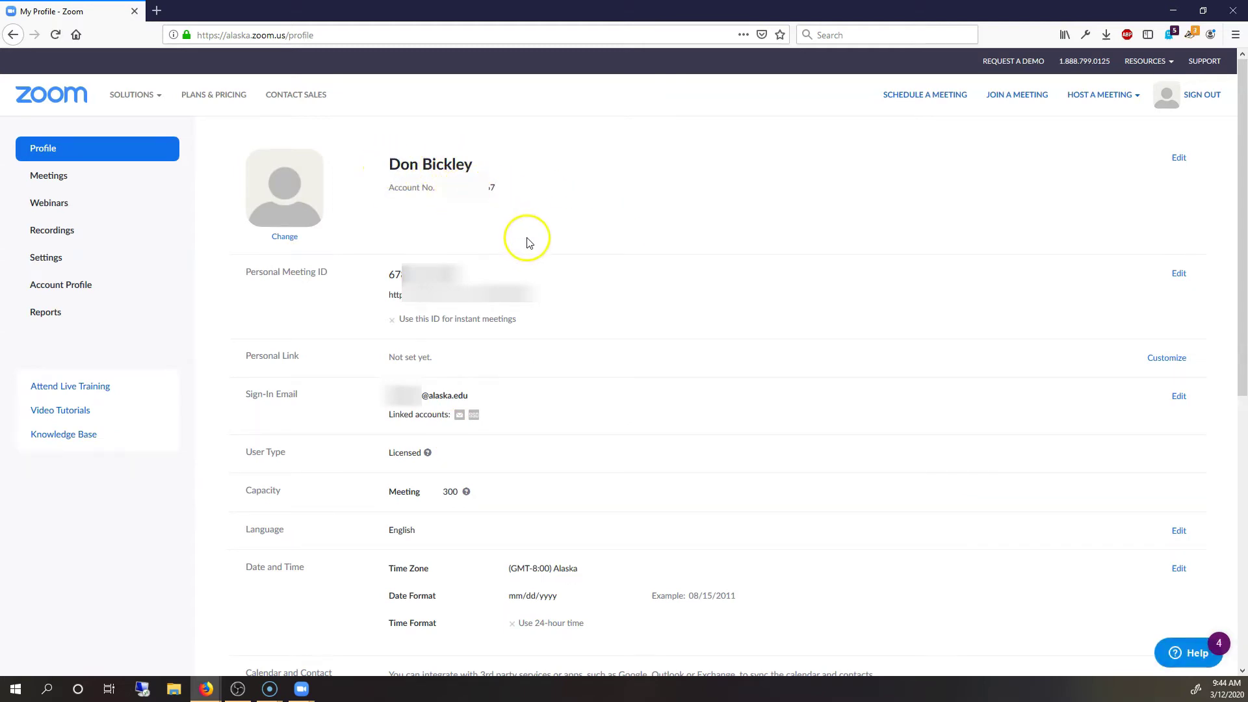
left_click_drag(390, 275, 474, 279)
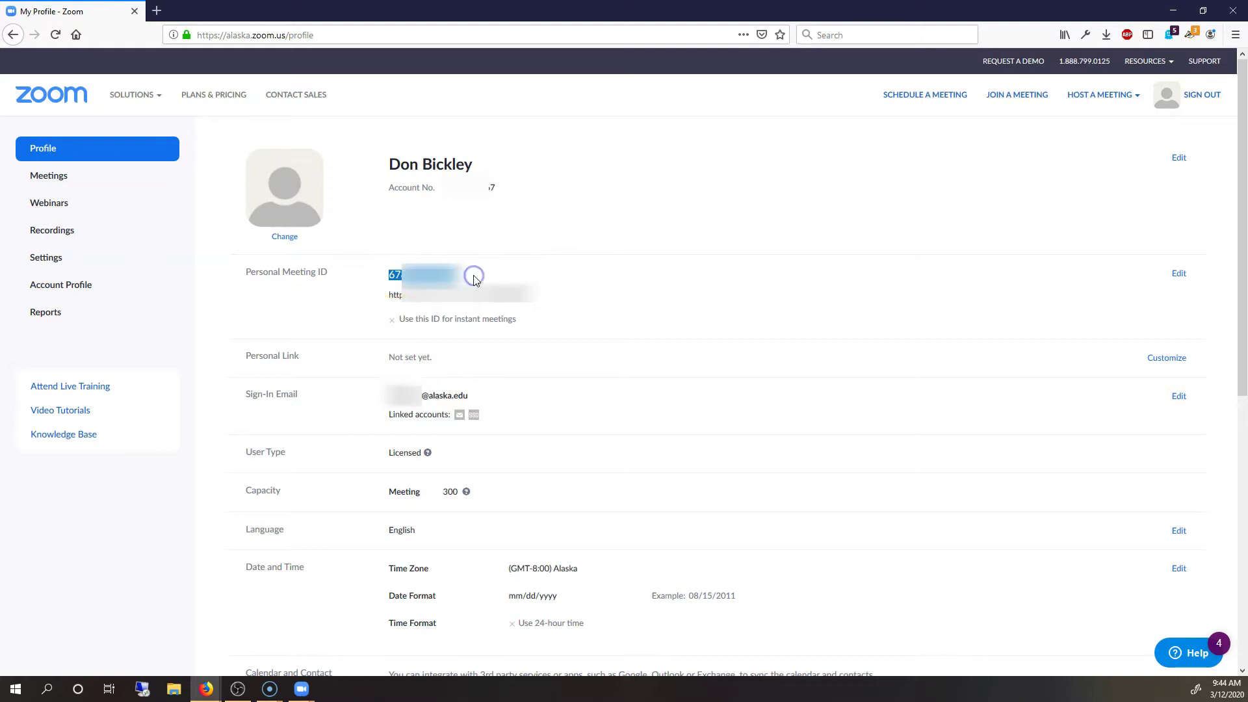
left_click(695, 510)
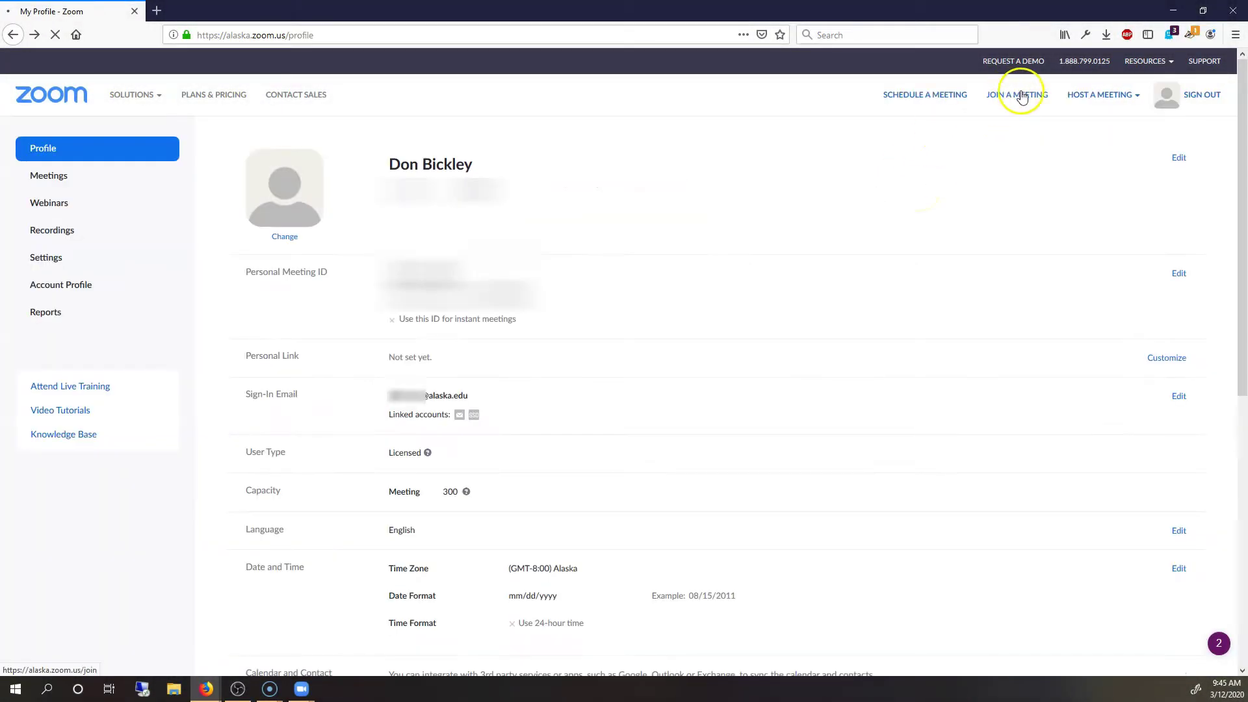
- Open the form for scheduling a new meeting and go over its topic and description fields
left_click(930, 97)
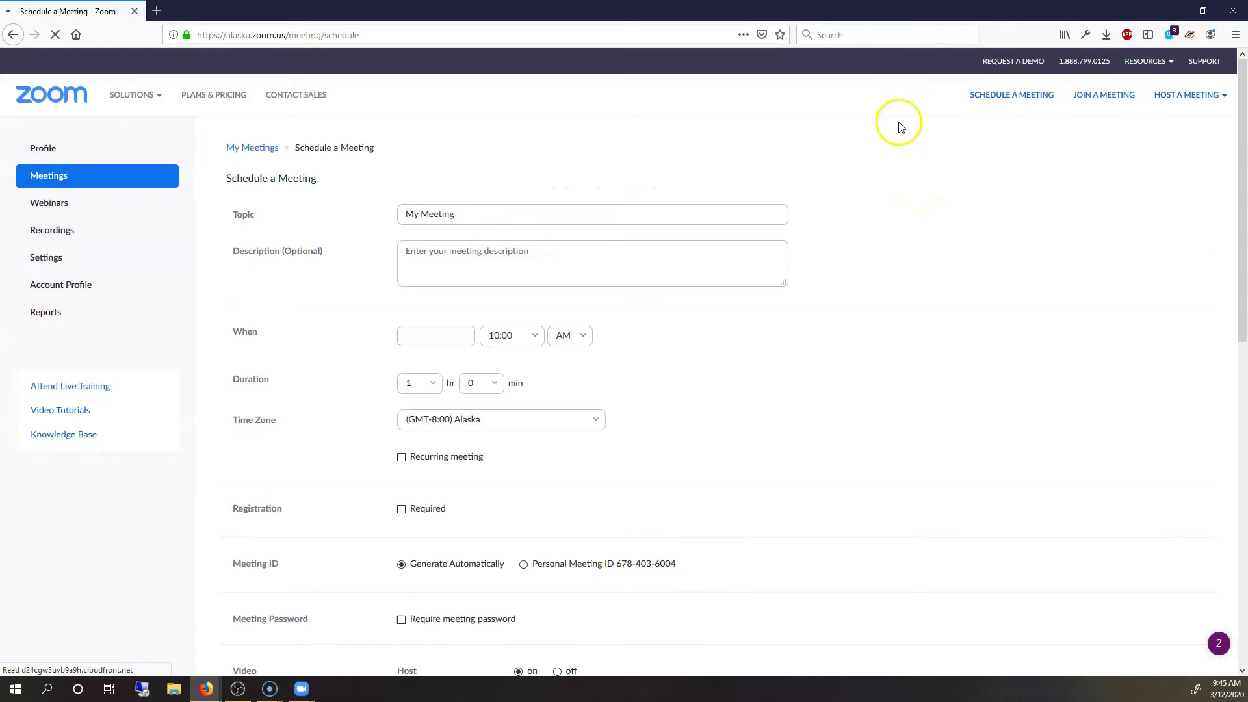
left_click_drag(486, 217, 384, 210)
left_click(619, 245)
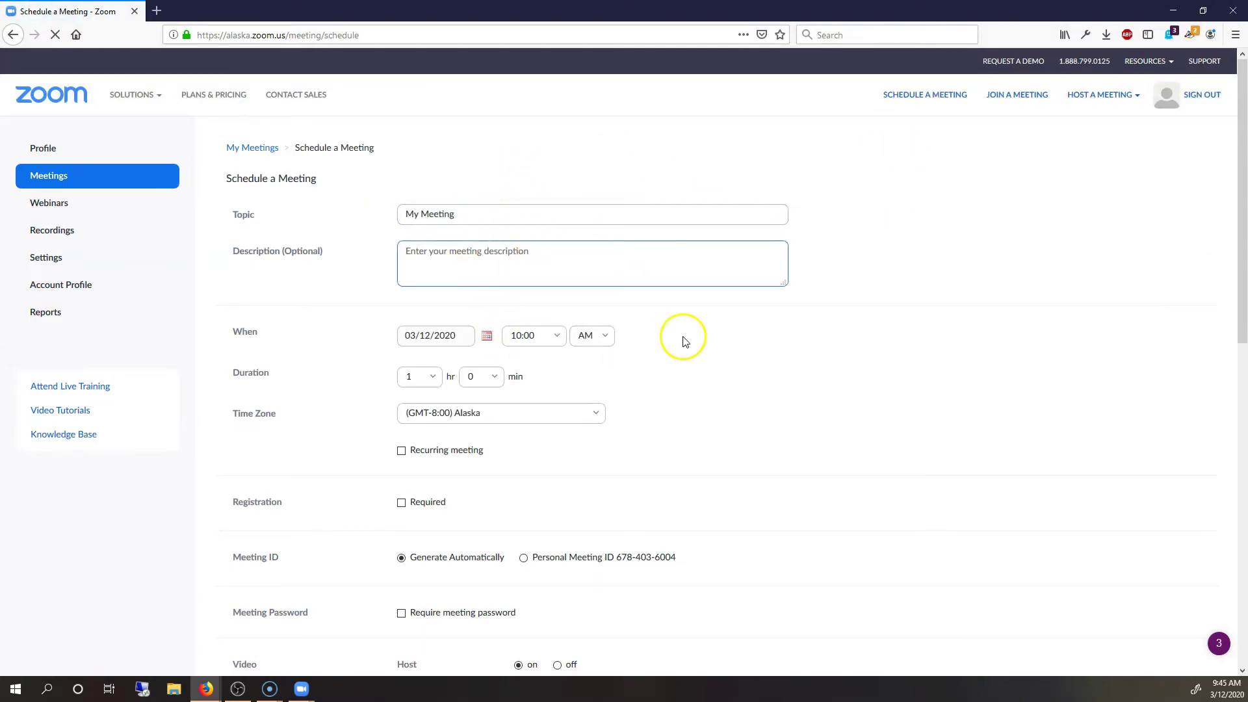
- Look through the available start times and the AM/PM choice for the meeting
scroll(679, 335, "down", 1)
left_click(543, 270)
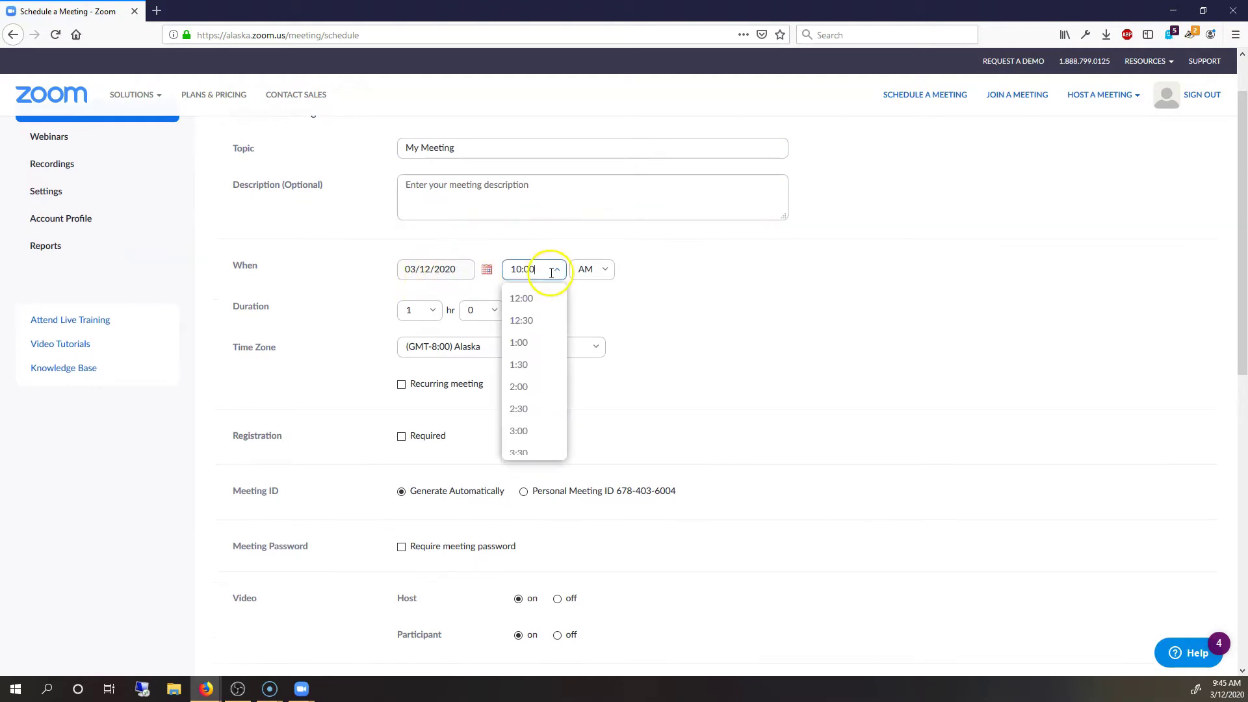
scroll(530, 396, "down", 5)
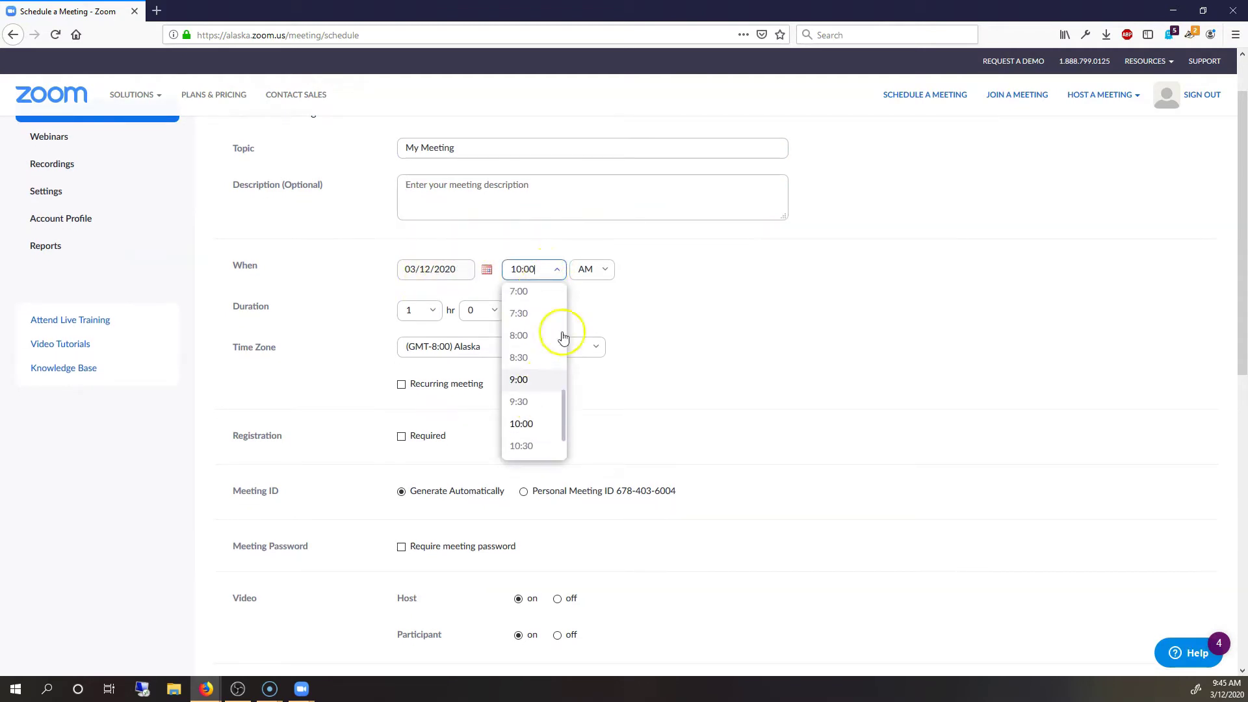
left_click(610, 277)
left_click(659, 314)
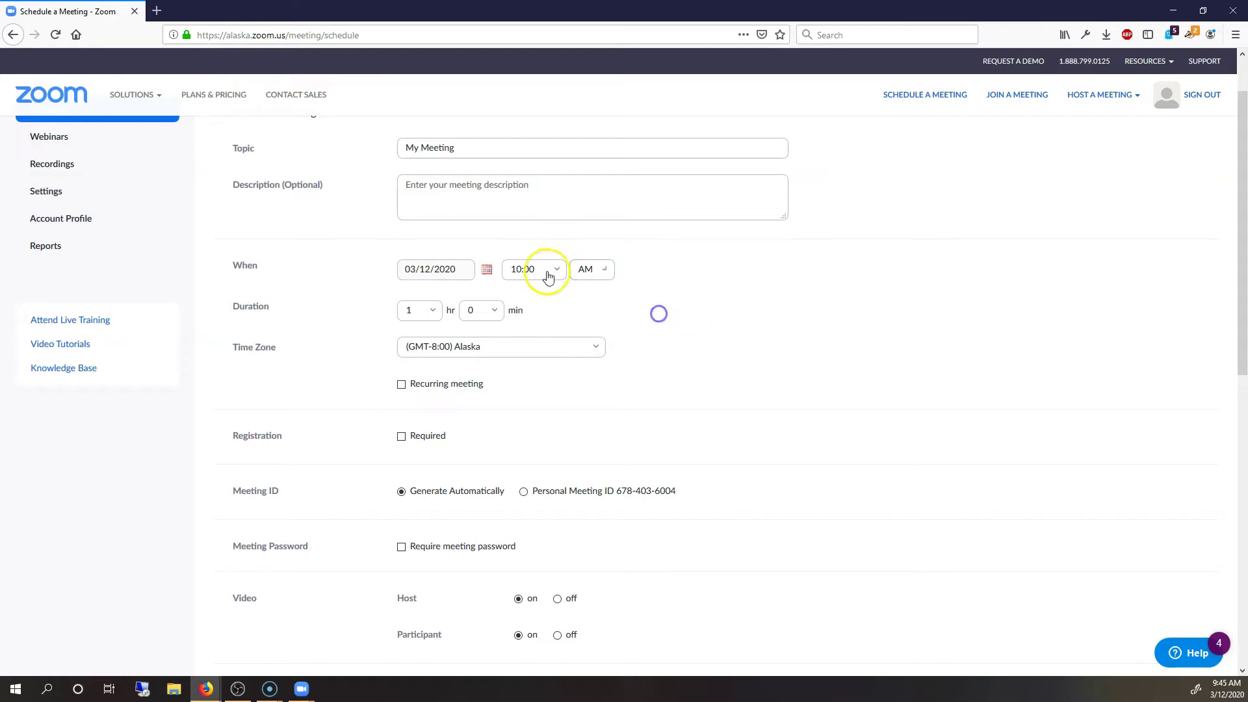
- Browse the following months in the meeting date calendar, return and close it without picking another date
left_click(486, 269)
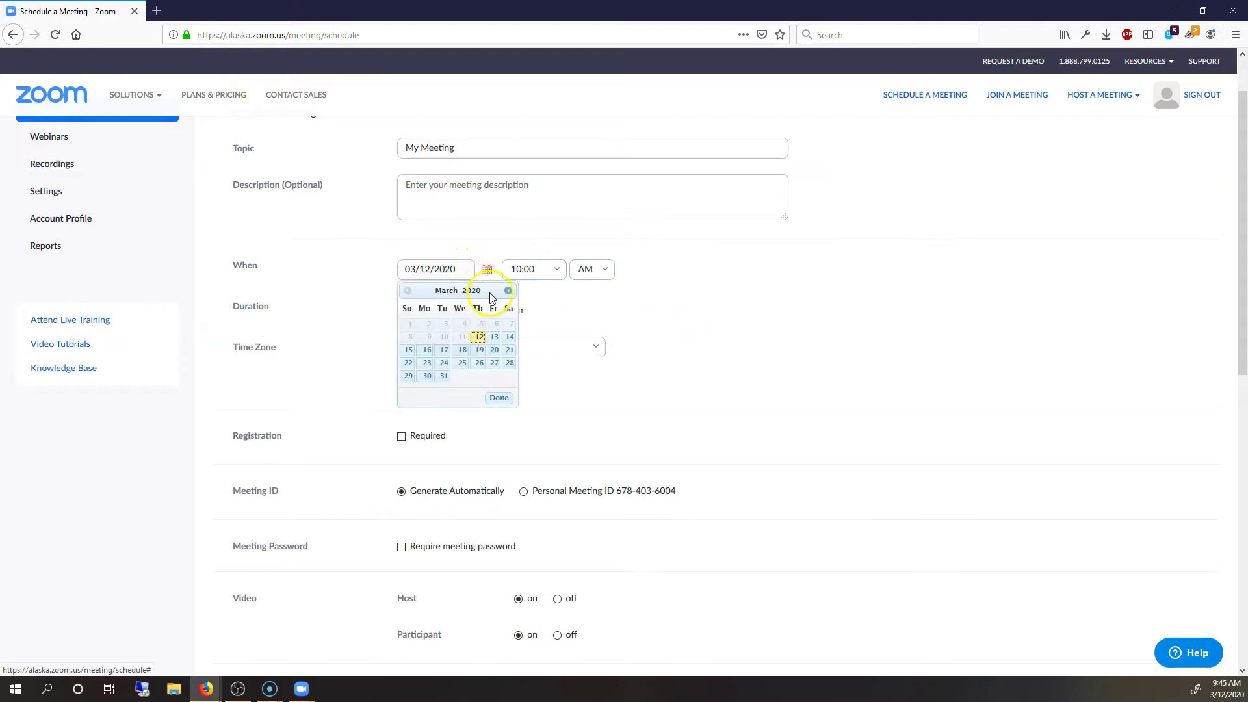
left_click(508, 290)
left_click(508, 290)
left_click(407, 290)
left_click(498, 397)
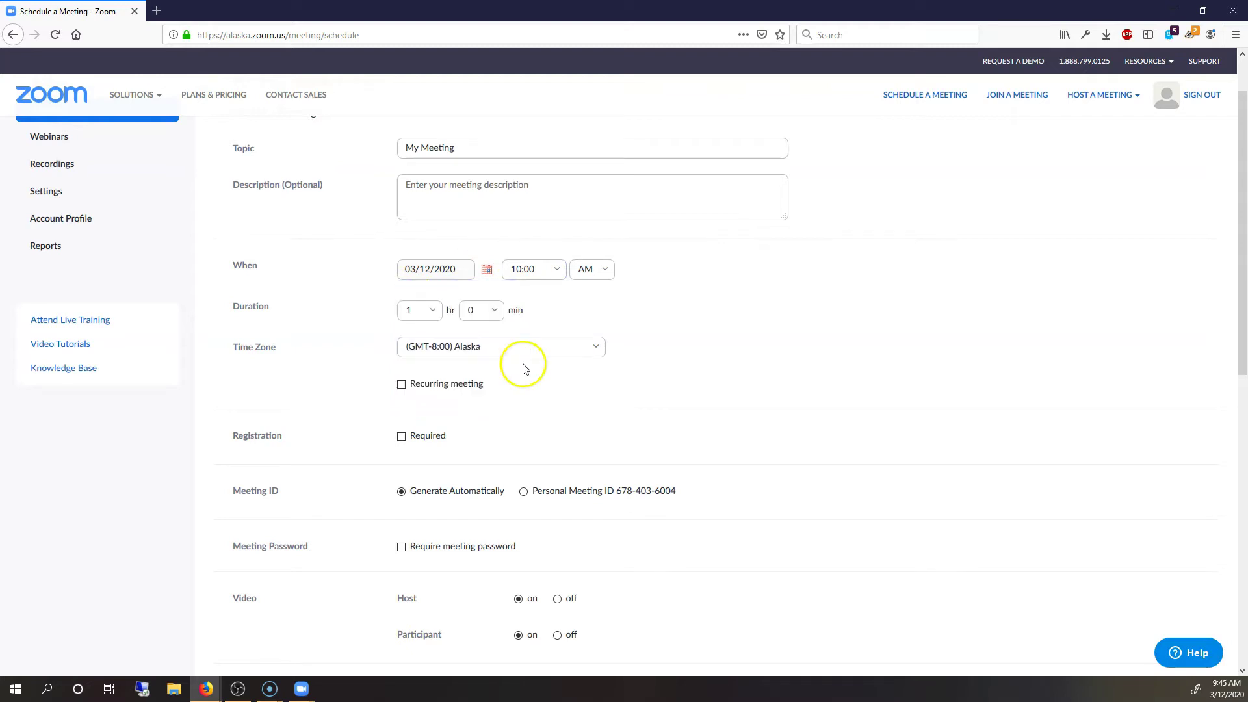
- Make the meeting recurring on a daily basis, repeating every 2 days
left_click(409, 386)
scroll(845, 370, "down", 2)
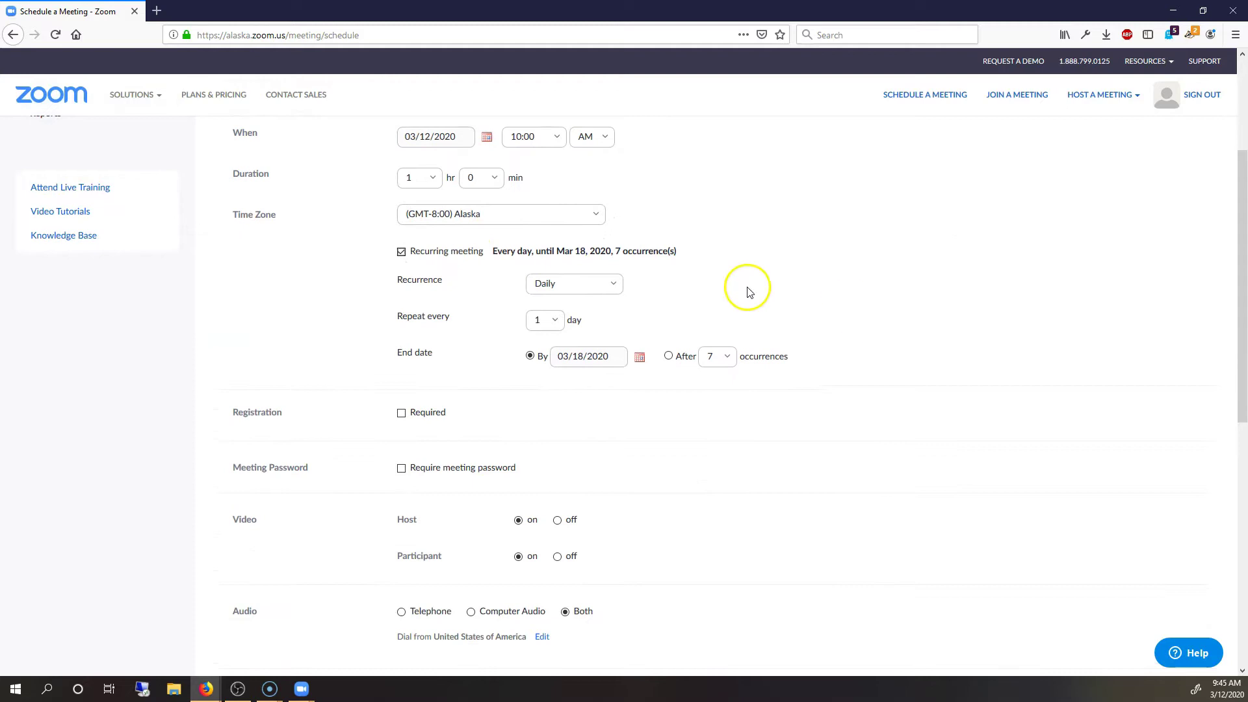
left_click(604, 284)
left_click(714, 284)
left_click(552, 320)
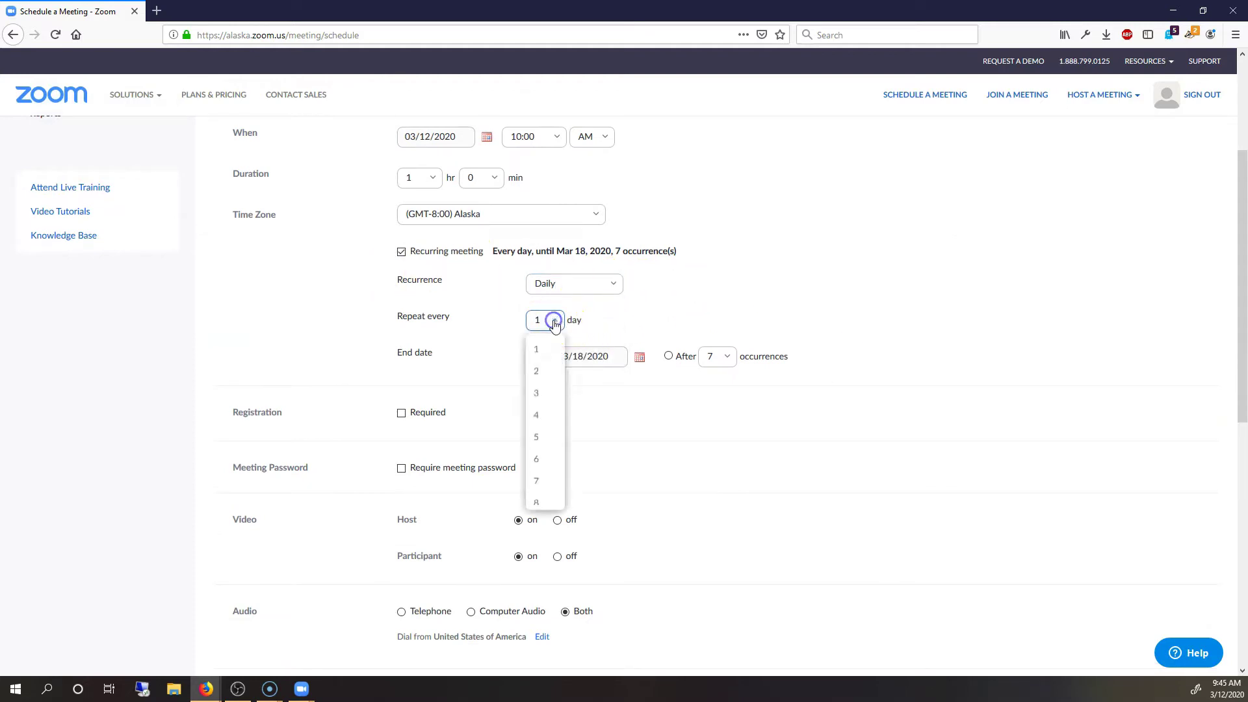
left_click(541, 374)
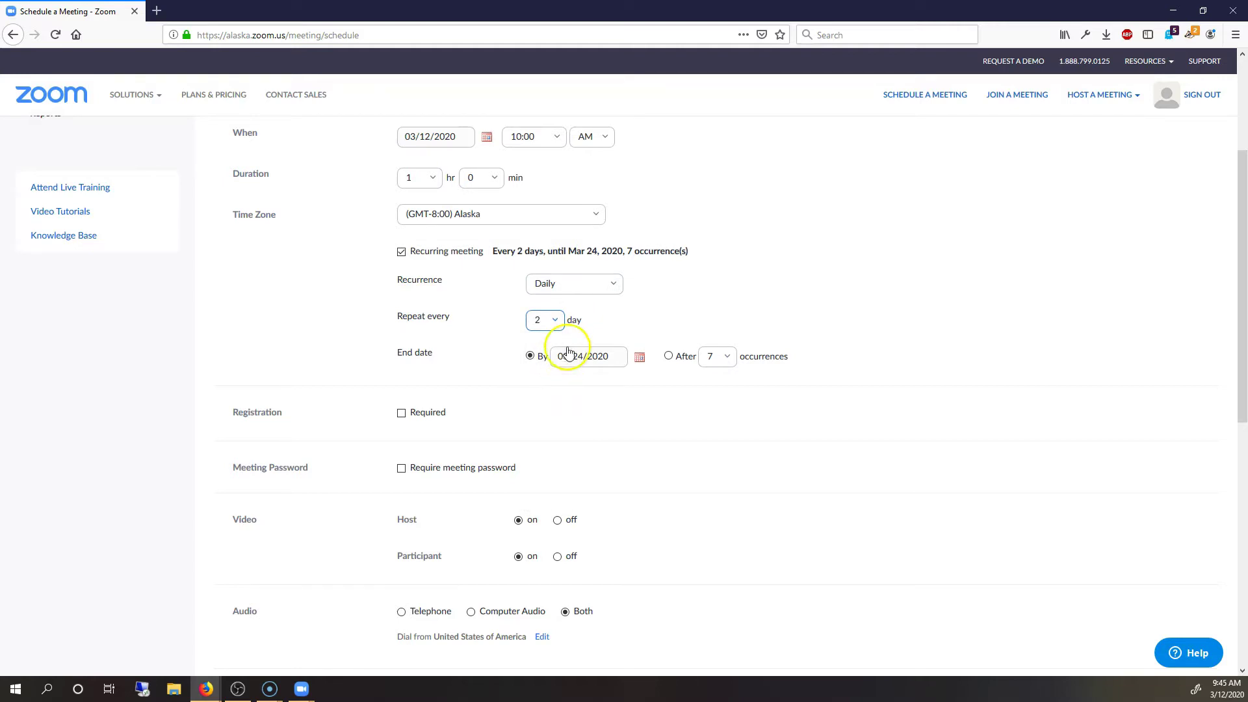
- Try requiring a meeting password by entering a sample password, and remove the requirement again
scroll(765, 300, "up", 1)
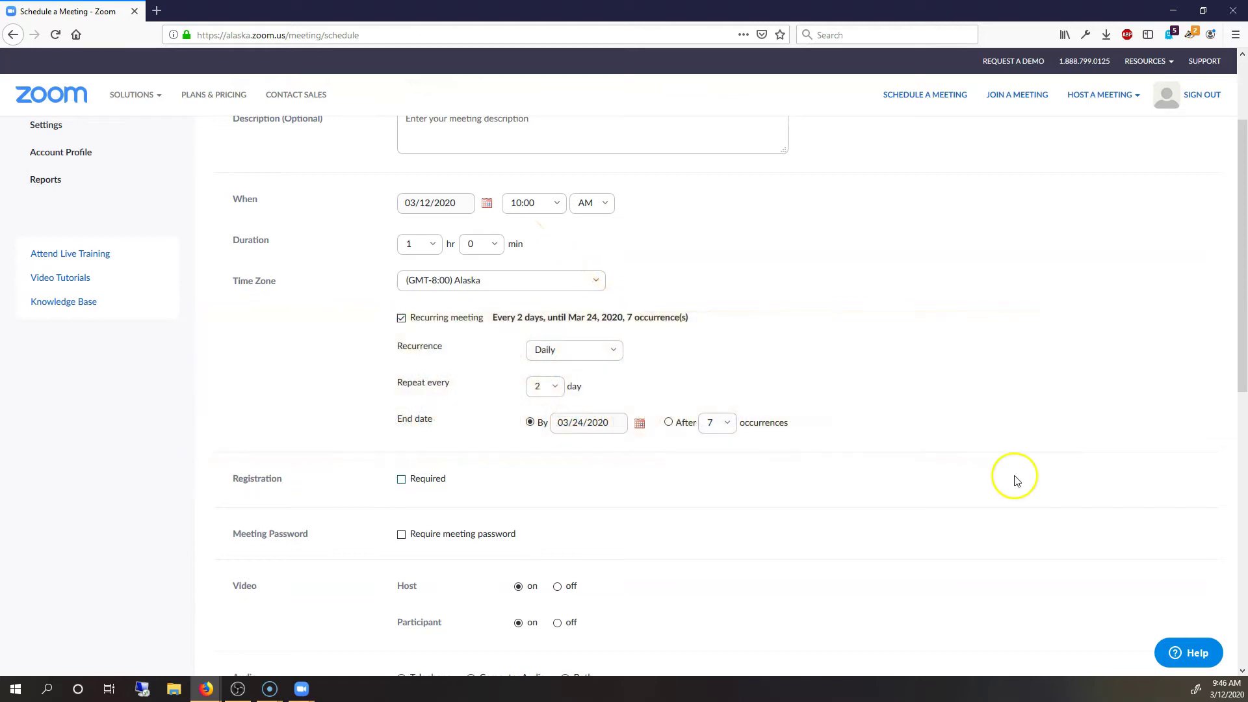
scroll(1015, 478, "down", 1)
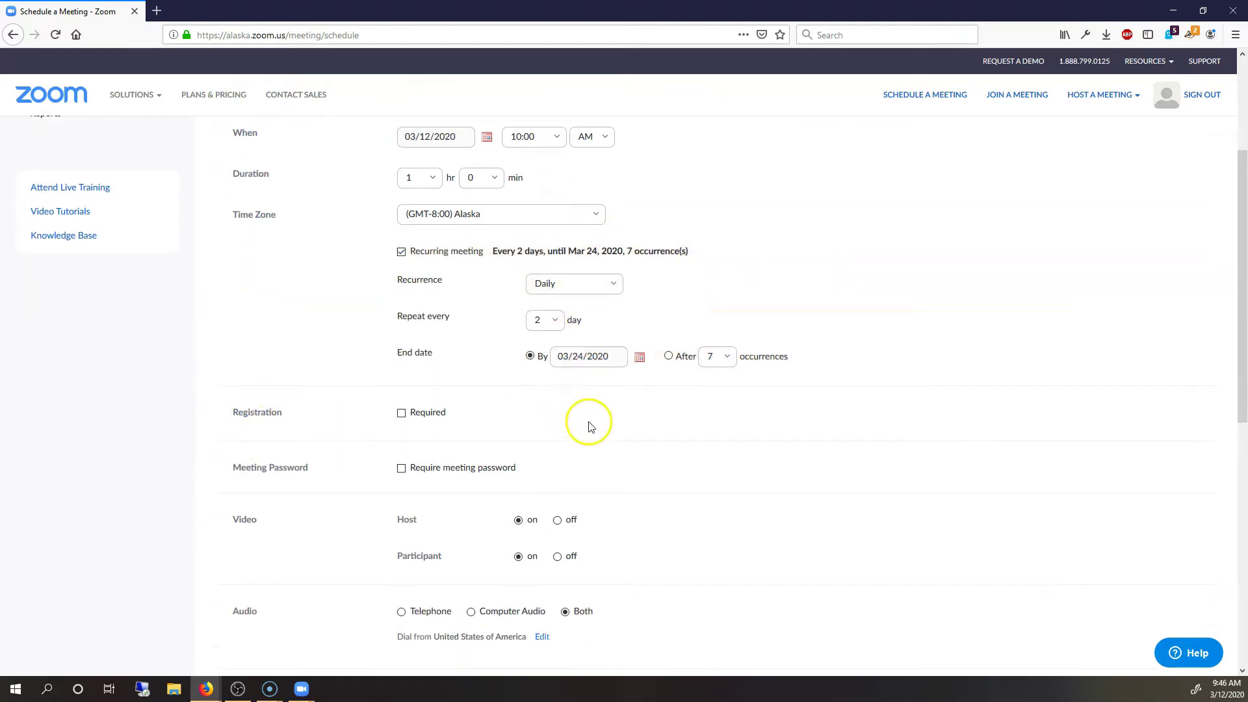
left_click(402, 473)
left_click(585, 468)
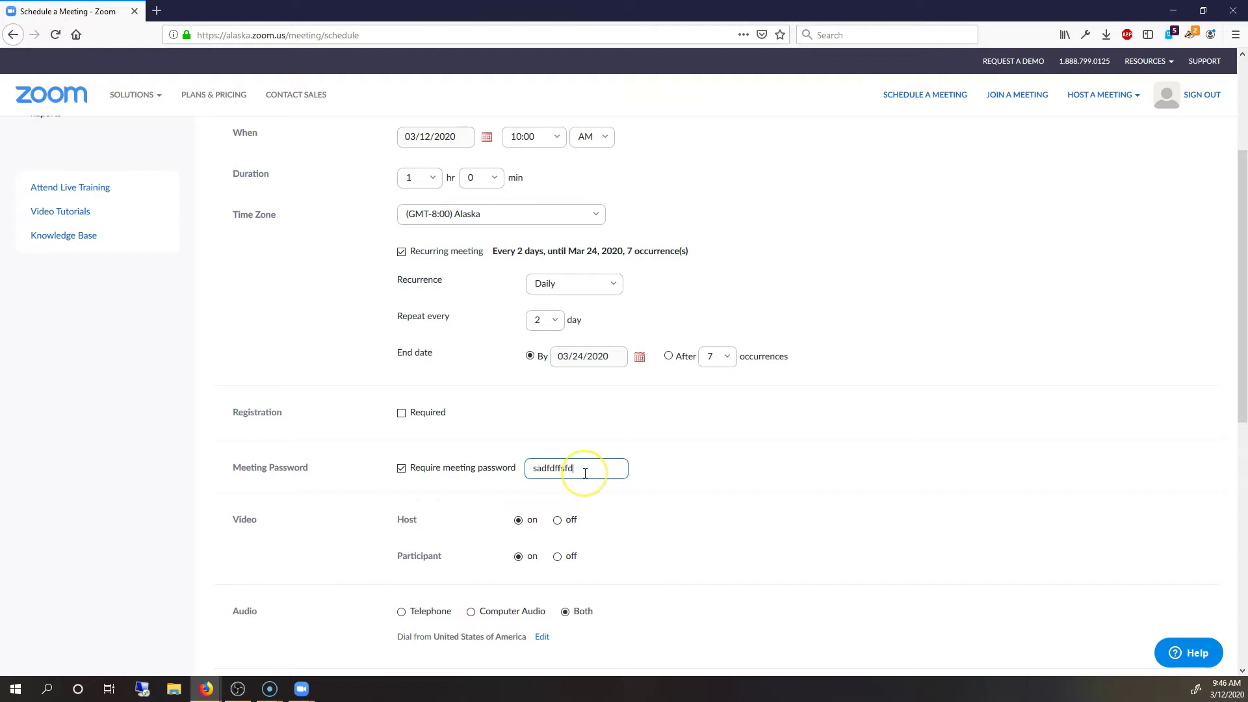
left_click(401, 468)
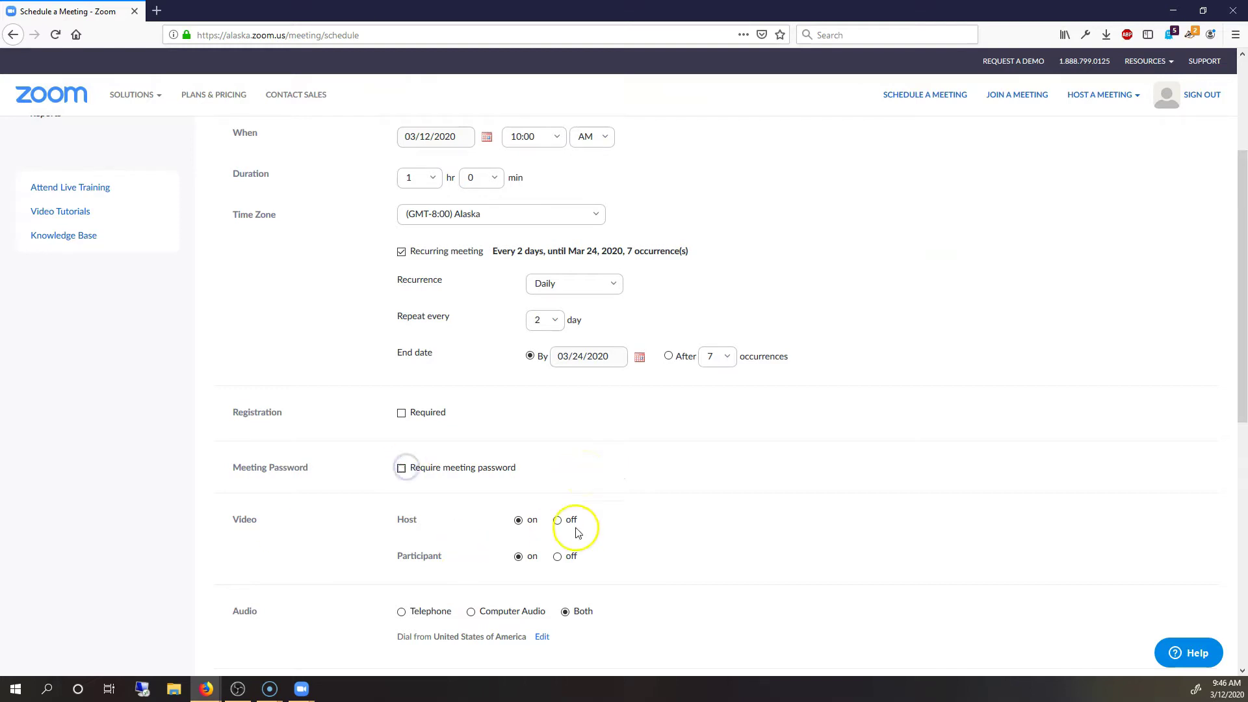
- Turn off host and participant video, and enable both muting participants upon entry and joining before the host
scroll(653, 508, "down", 1)
scroll(653, 508, "down", 1)
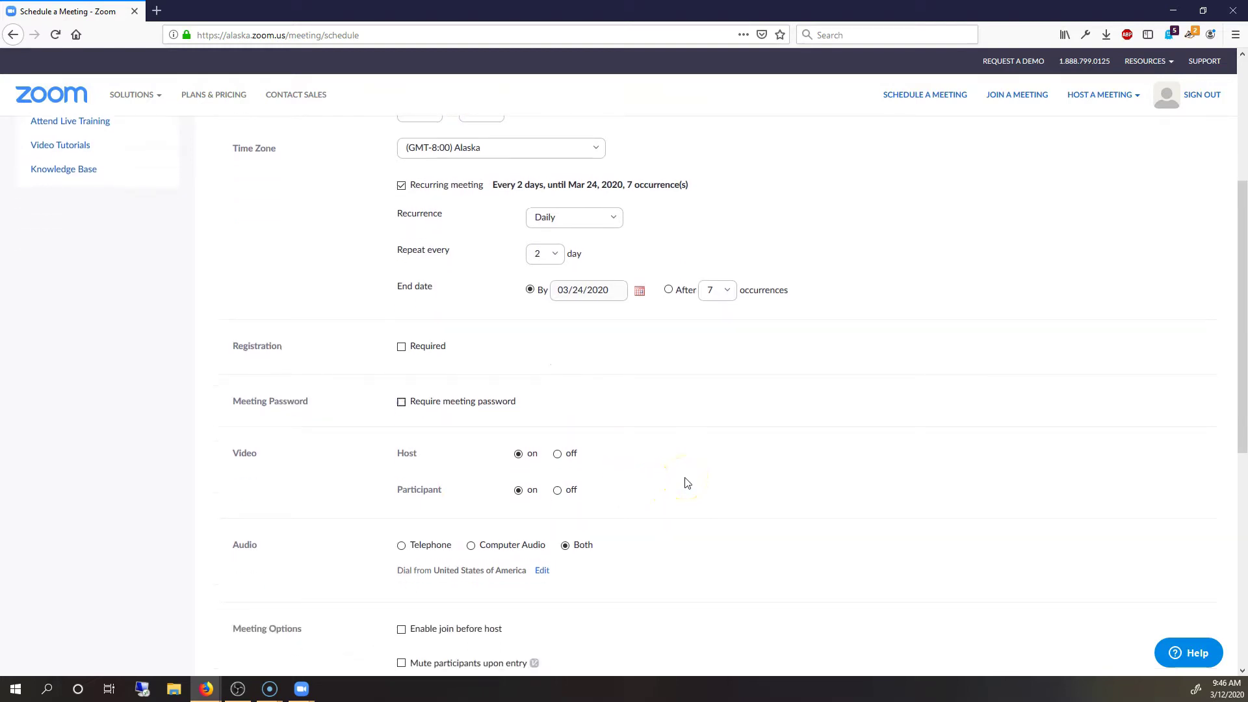
scroll(674, 413, "down", 2)
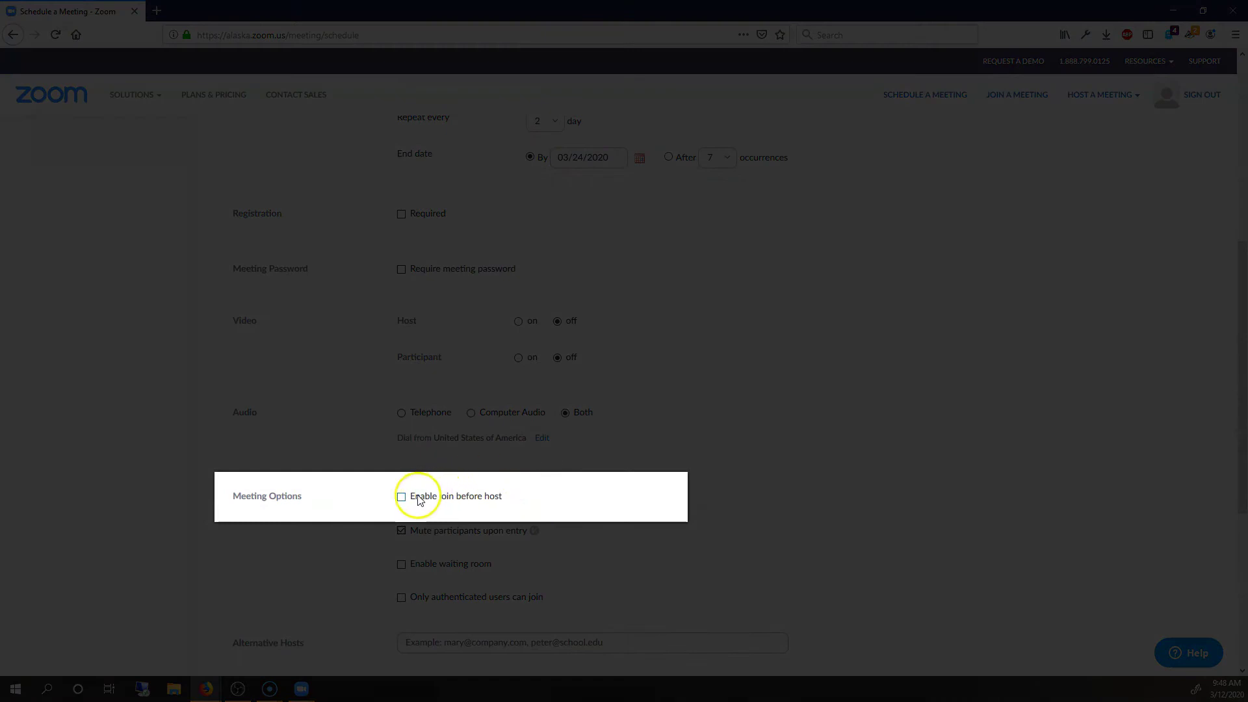
left_click(400, 496)
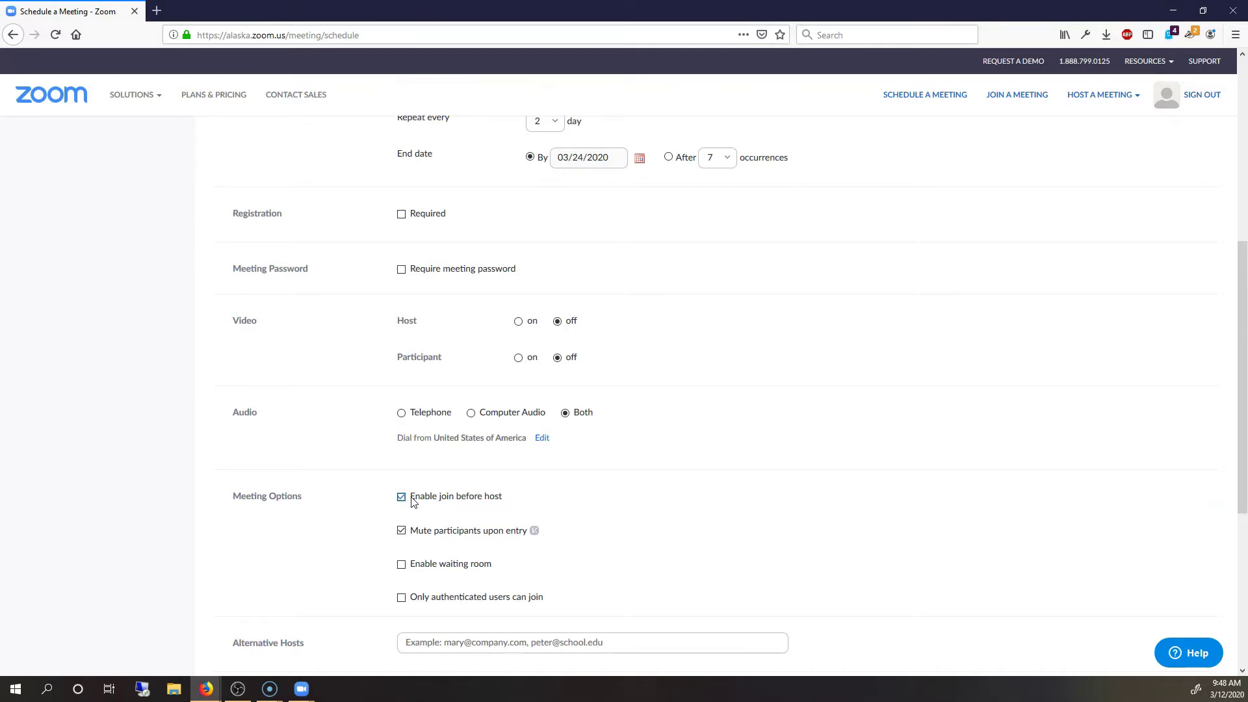
left_click(401, 498)
scroll(799, 501, "down", 2)
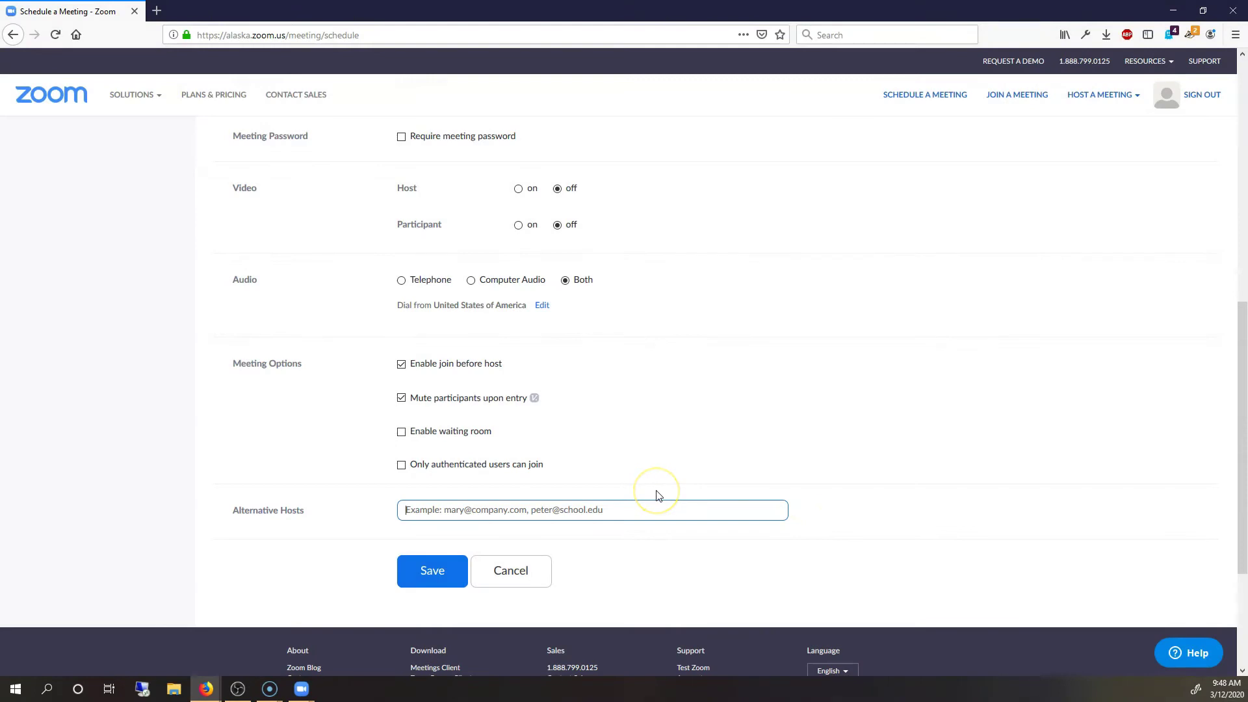
left_click(834, 499)
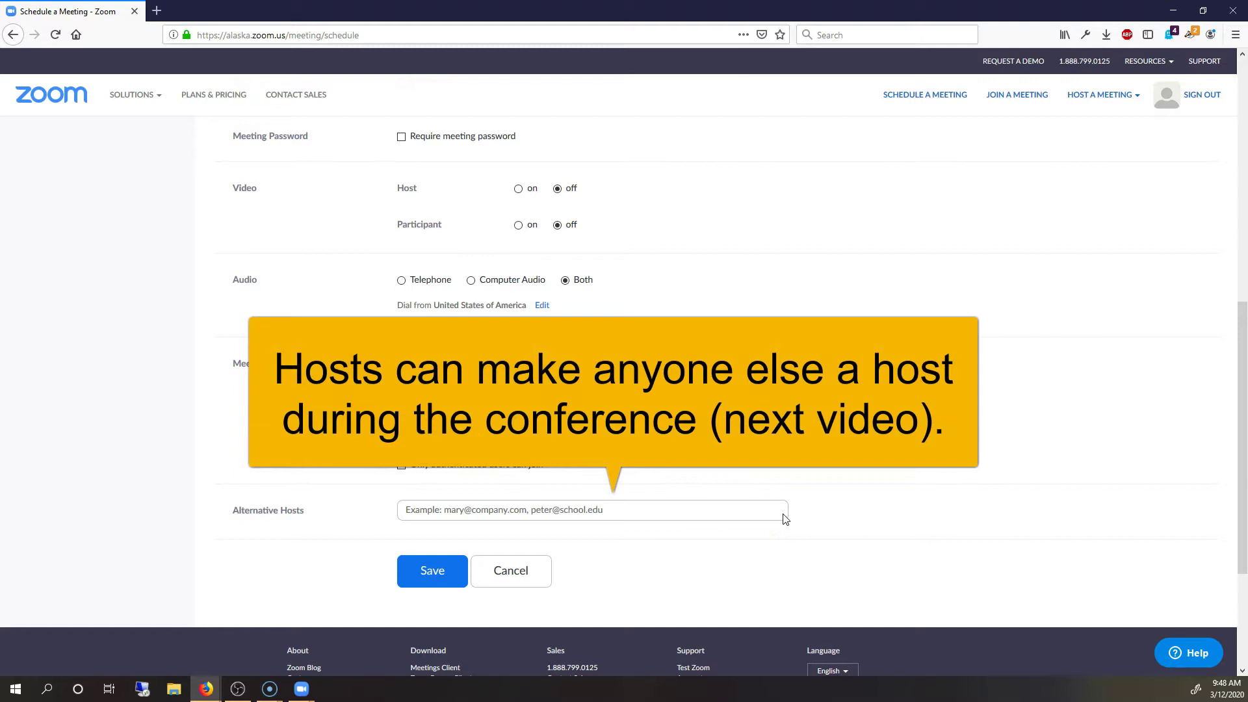
- Set the meeting's start time to 2:00 PM and check the duration choices
scroll(786, 518, "up", 7)
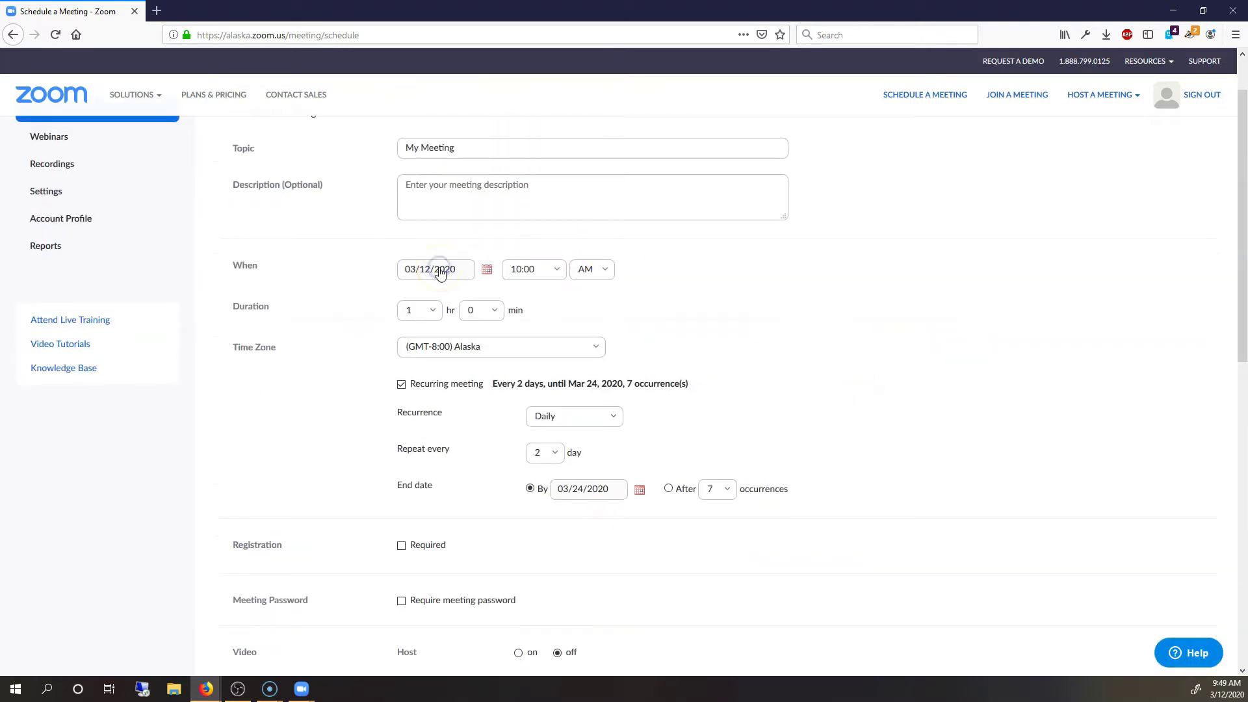
left_click(555, 270)
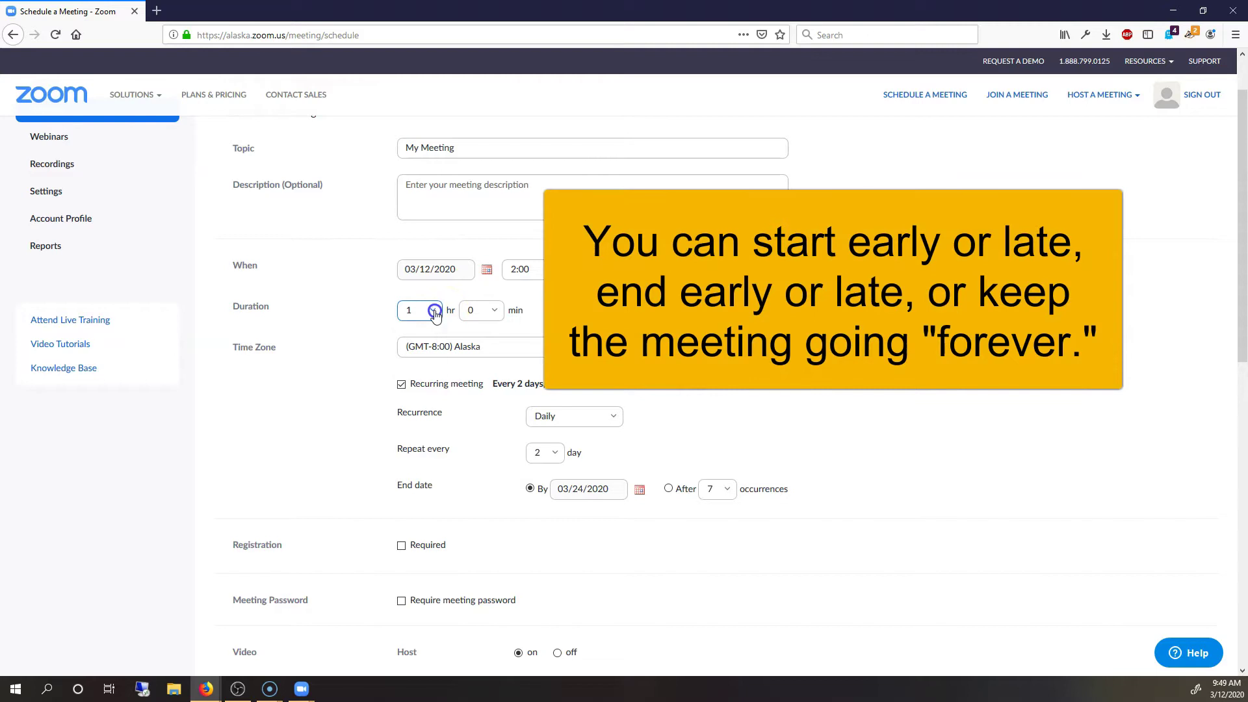
left_click(434, 311)
left_click(434, 313)
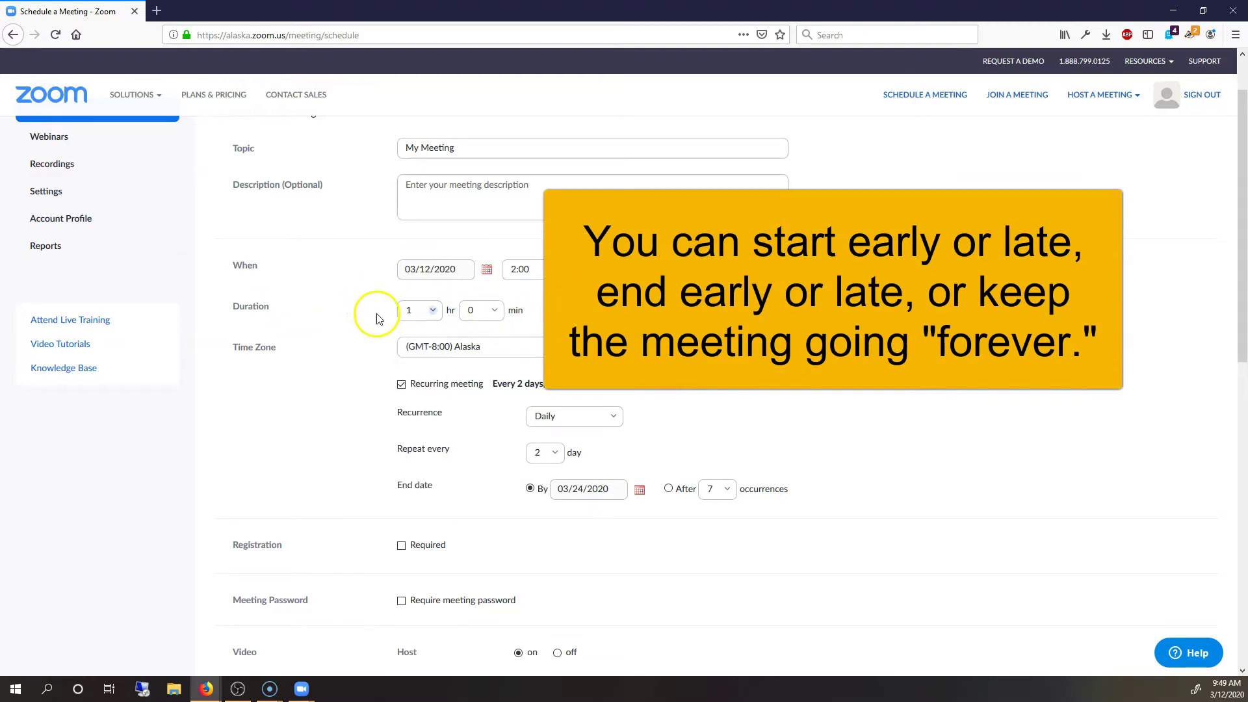
- Make the meeting non-recurring with no registration required, and save it
left_click(402, 384)
left_click(404, 439)
left_click(434, 436)
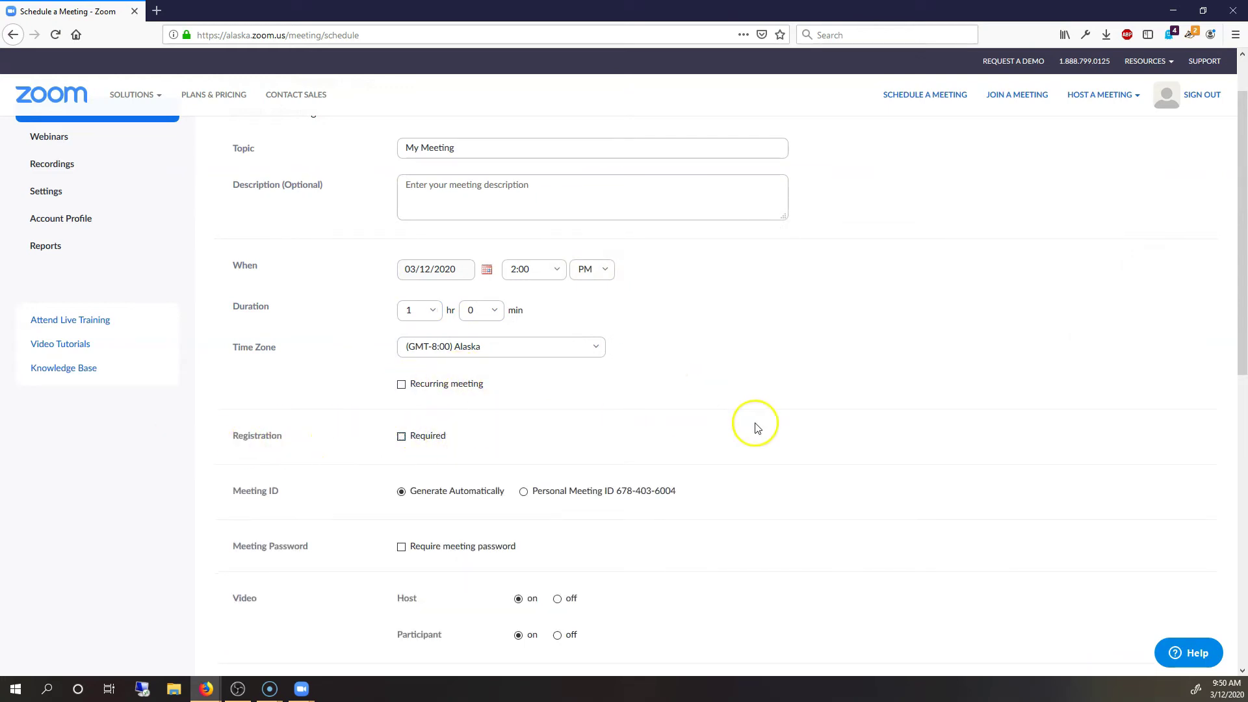
scroll(455, 442, "down", 10)
left_click(465, 450)
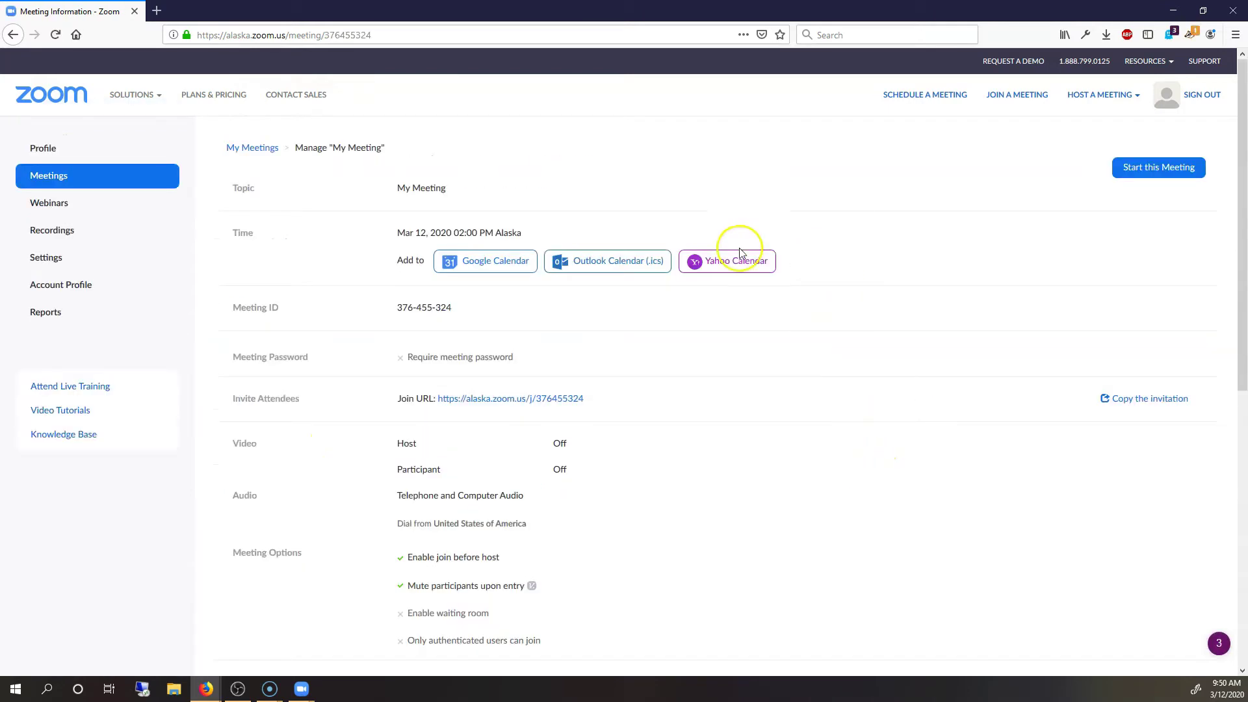
- Reopen the meeting scheduling form and go from there to the list of upcoming meetings
left_click(921, 95)
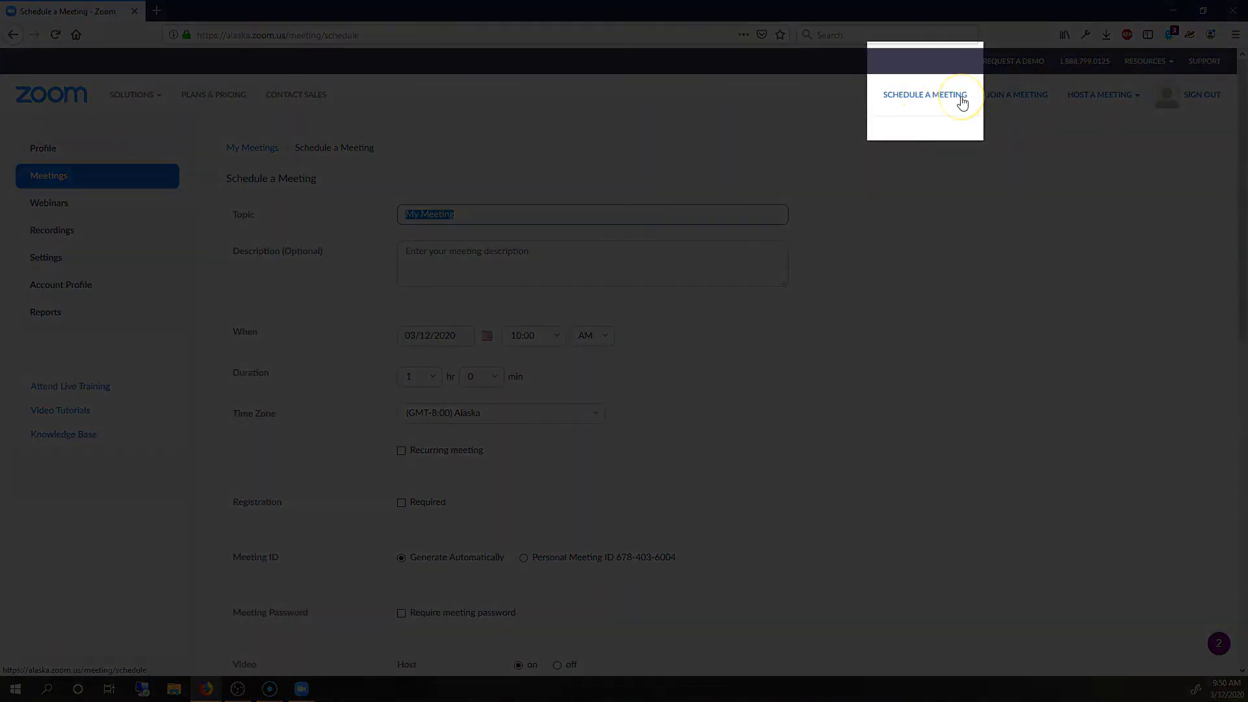
left_click(962, 103)
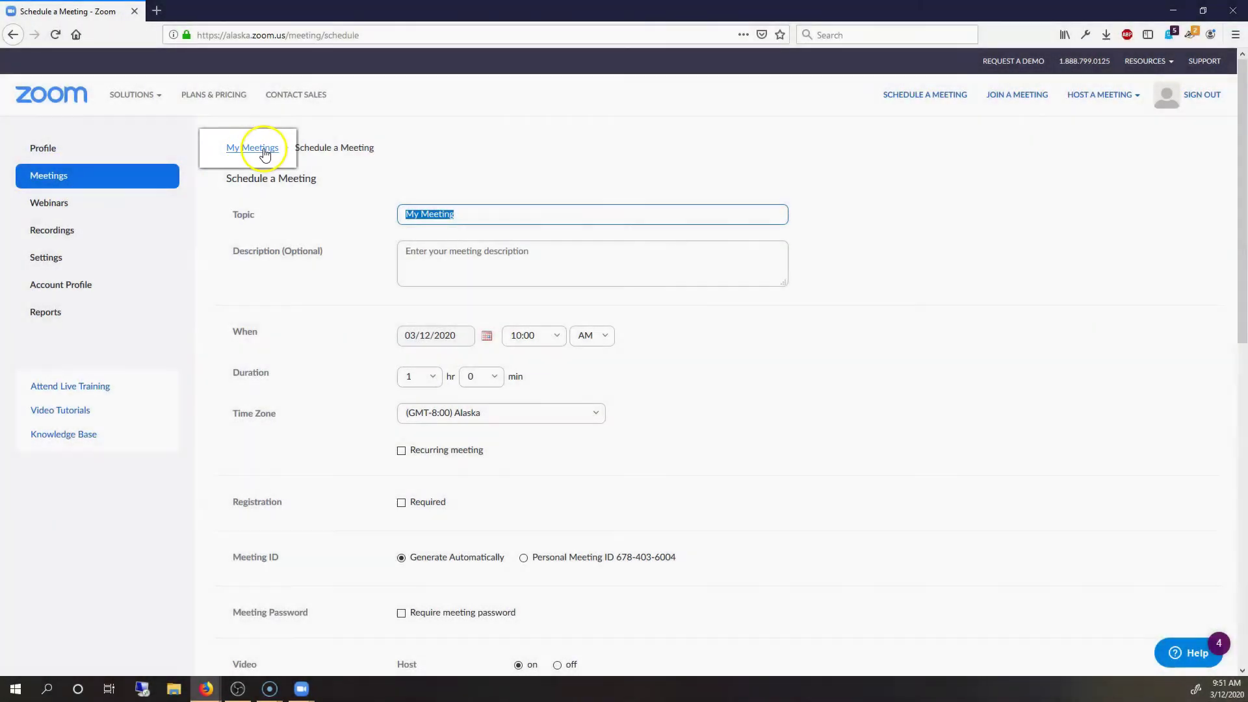
left_click(254, 150)
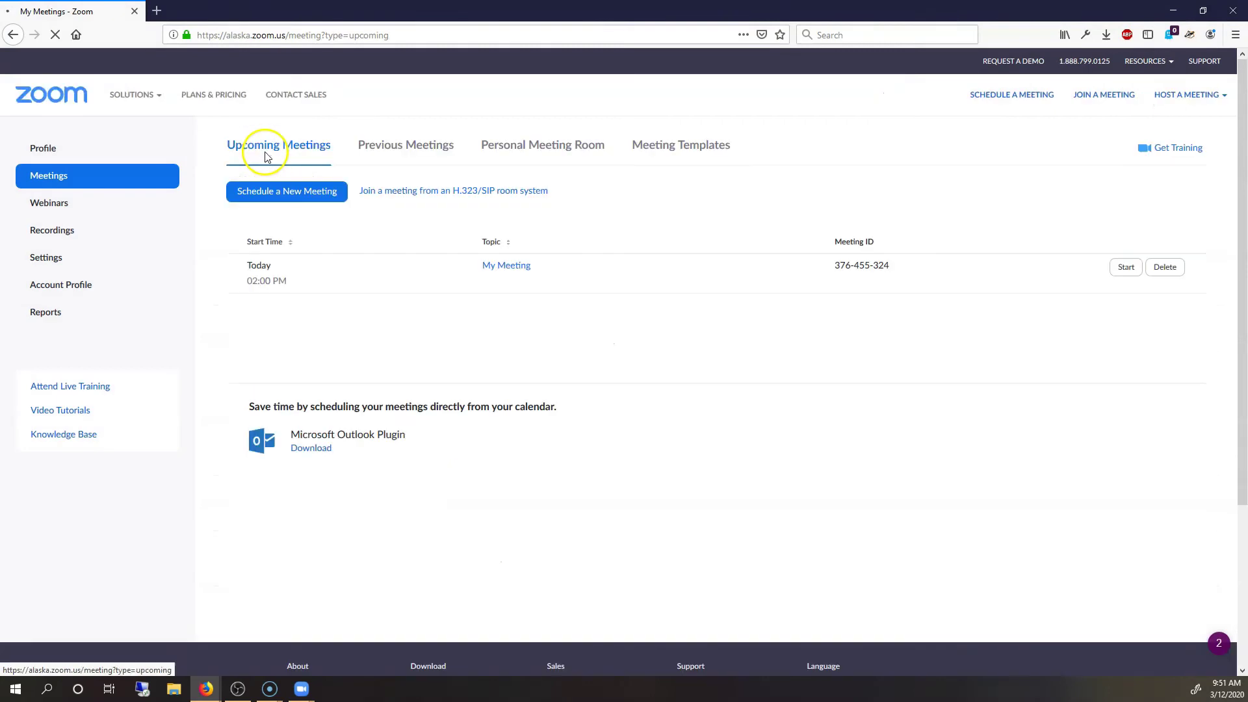
left_click(98, 184)
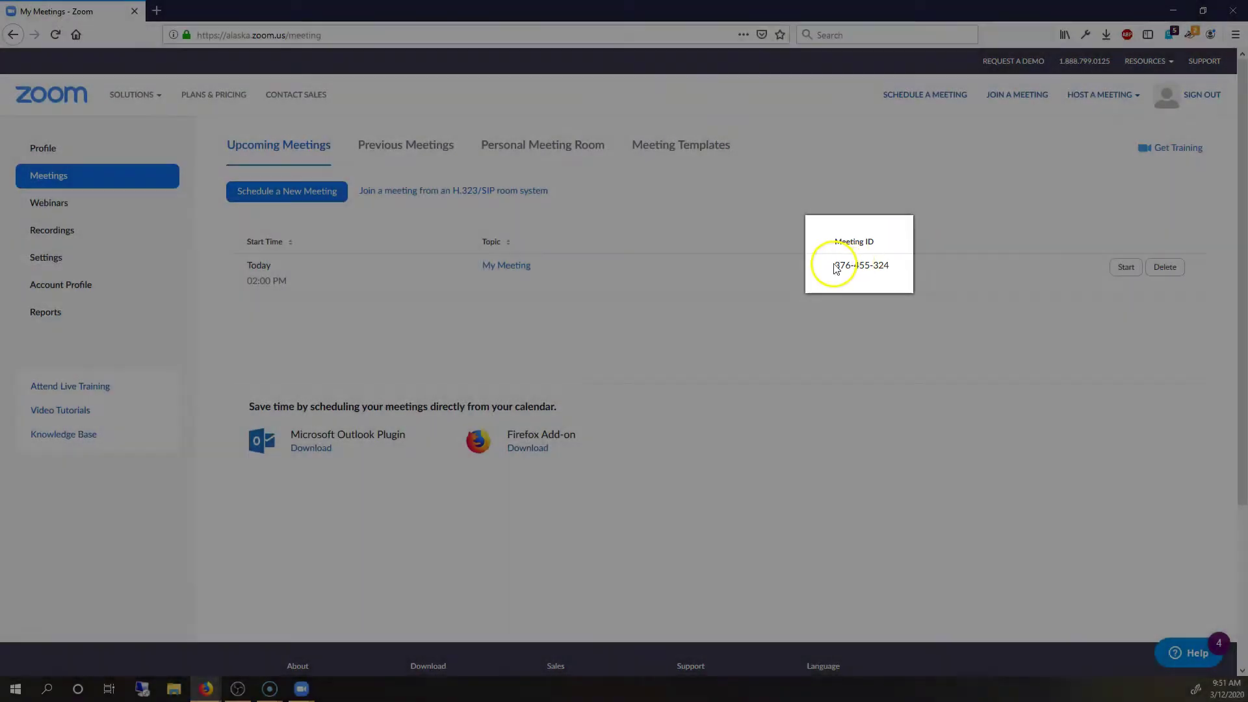
- Highlight the meeting ID of My Meeting in the upcoming list and open that meeting's details
left_click_drag(834, 265, 900, 267)
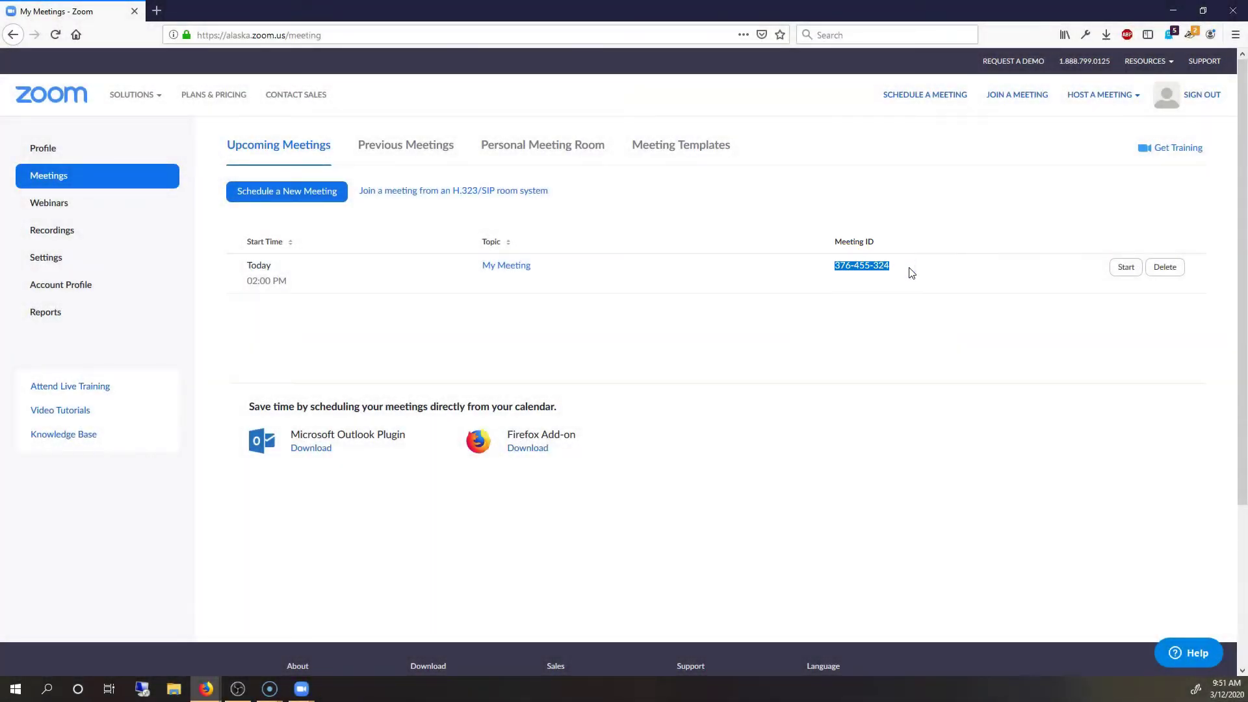
left_click(481, 340)
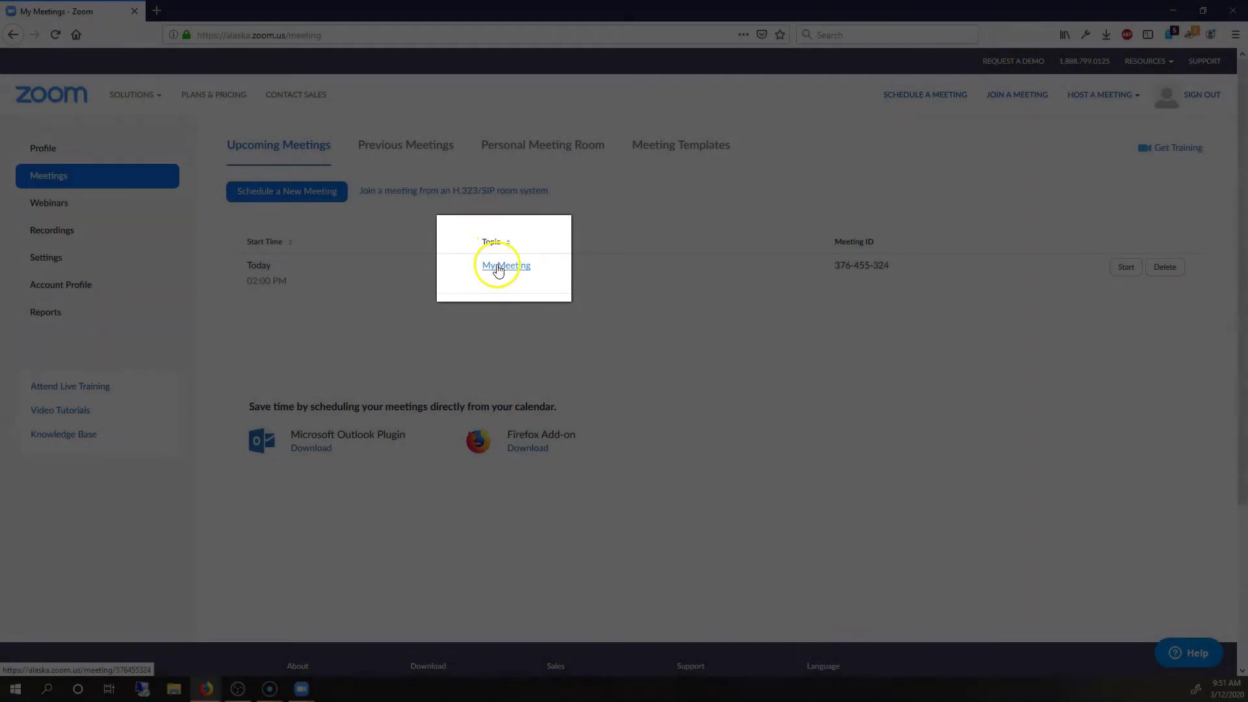
left_click(498, 267)
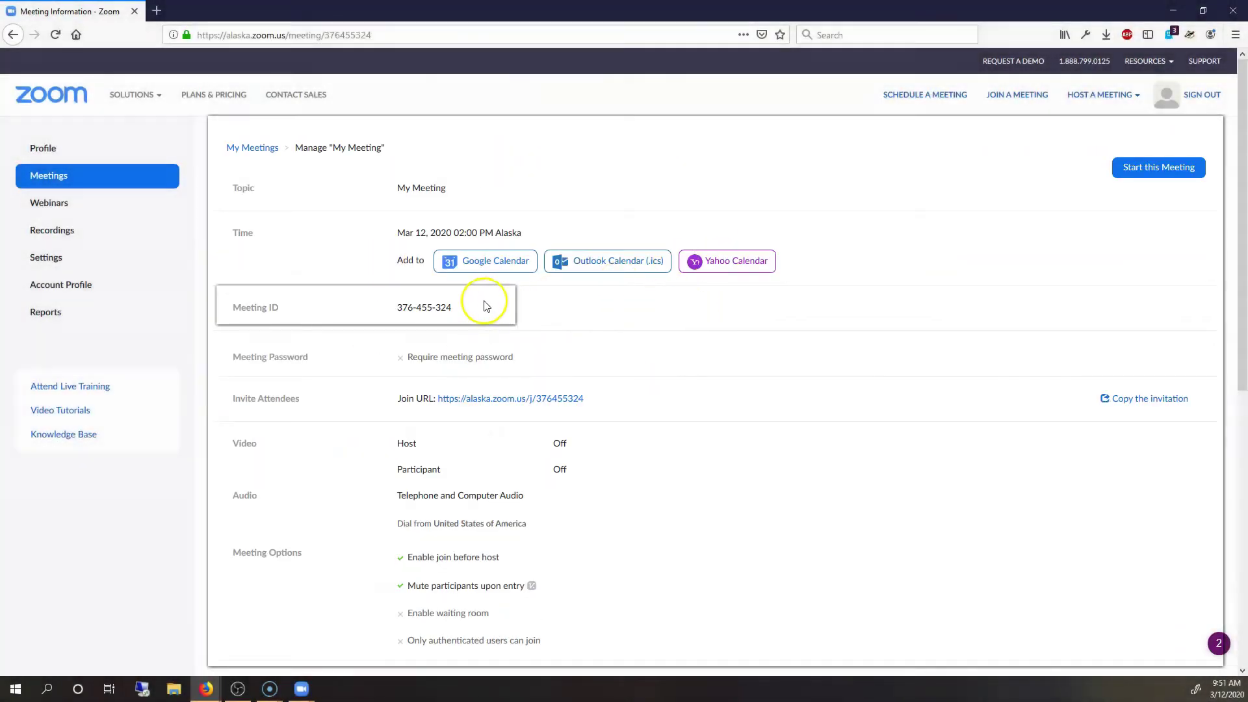
- Highlight the meeting ID and the join URL for inviting attendees on the meeting's details page
left_click_drag(484, 307, 383, 315)
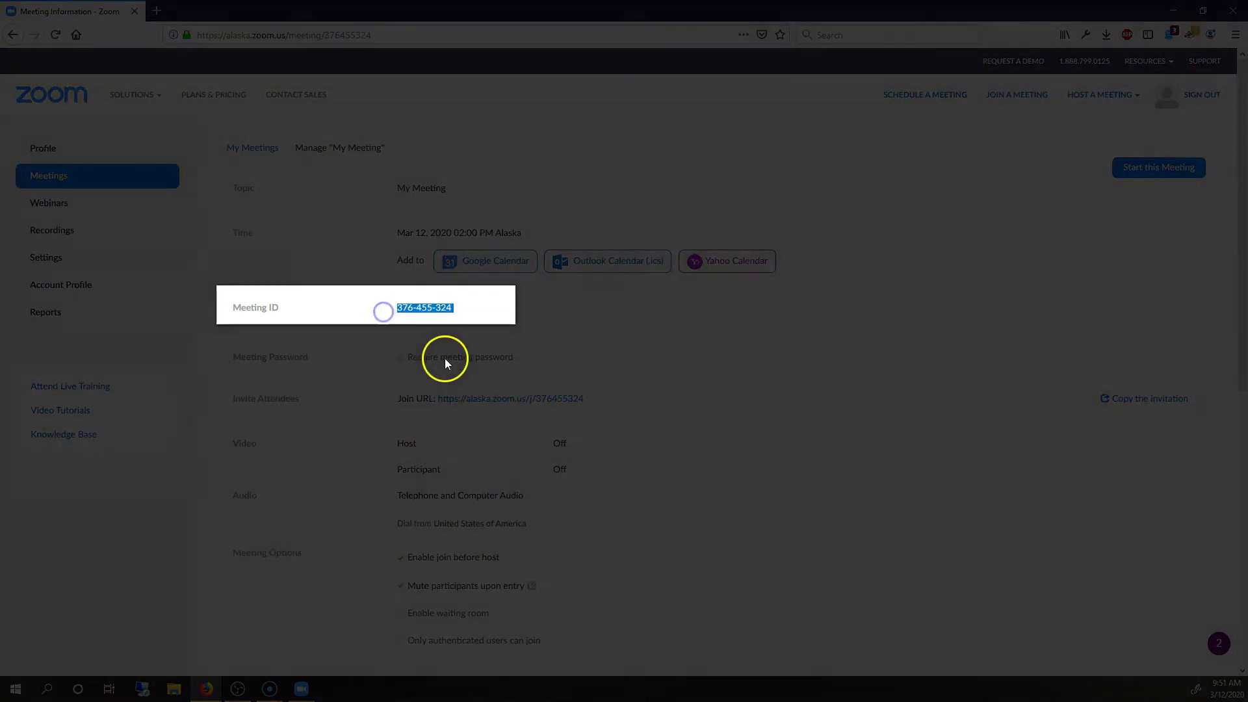
left_click(447, 360)
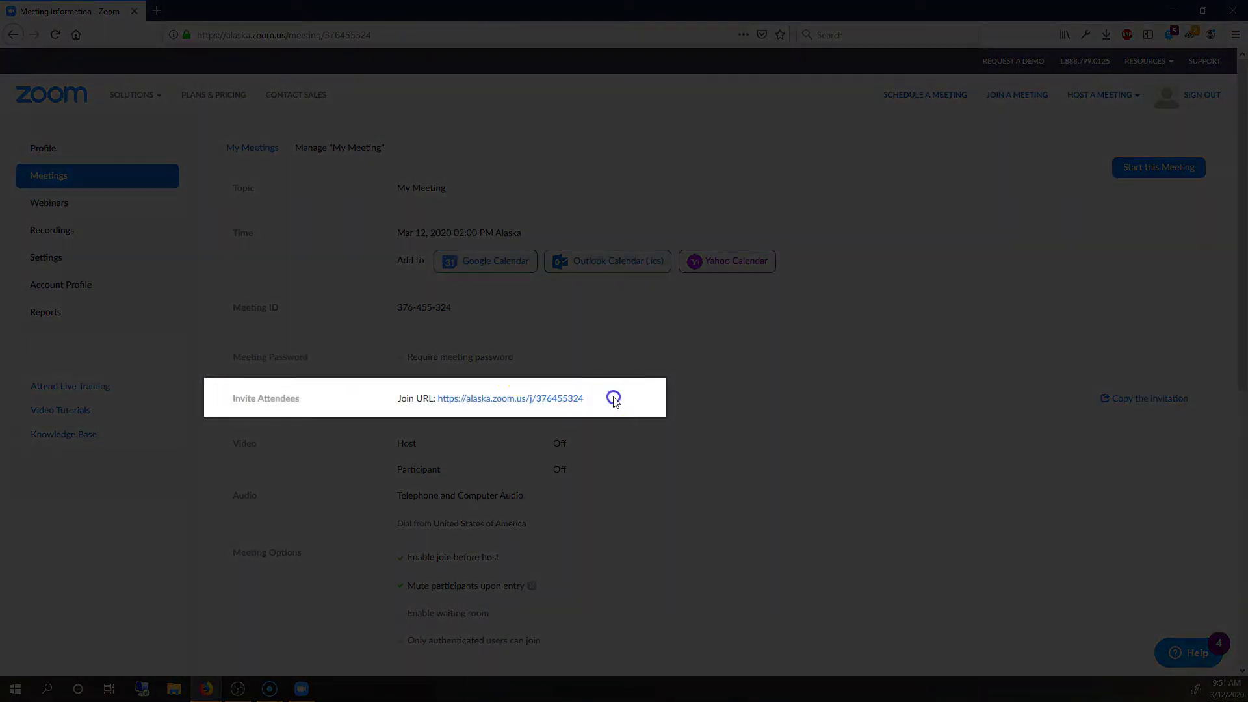
left_click_drag(613, 397, 399, 404)
left_click(671, 402)
- Review the meeting's audio settings and the options to edit or start the meeting
scroll(671, 402, "down", 1)
left_click_drag(409, 492, 496, 489)
left_click(431, 507)
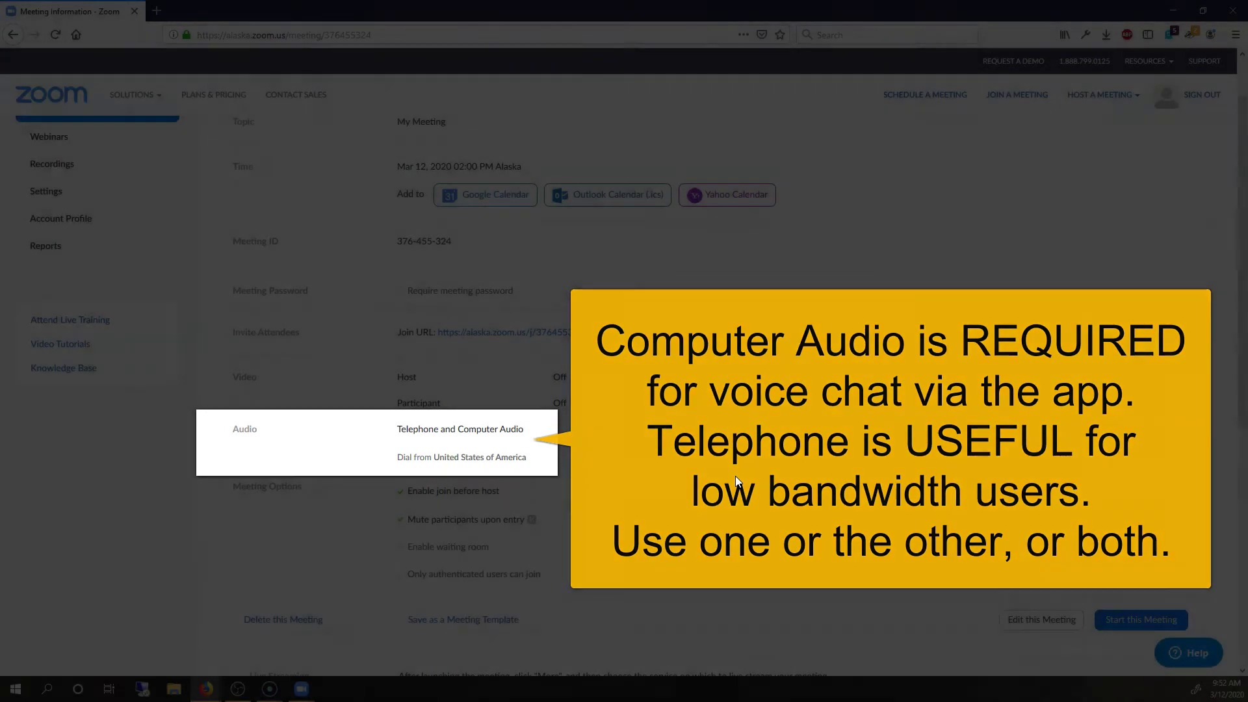
scroll(701, 475, "down", 1)
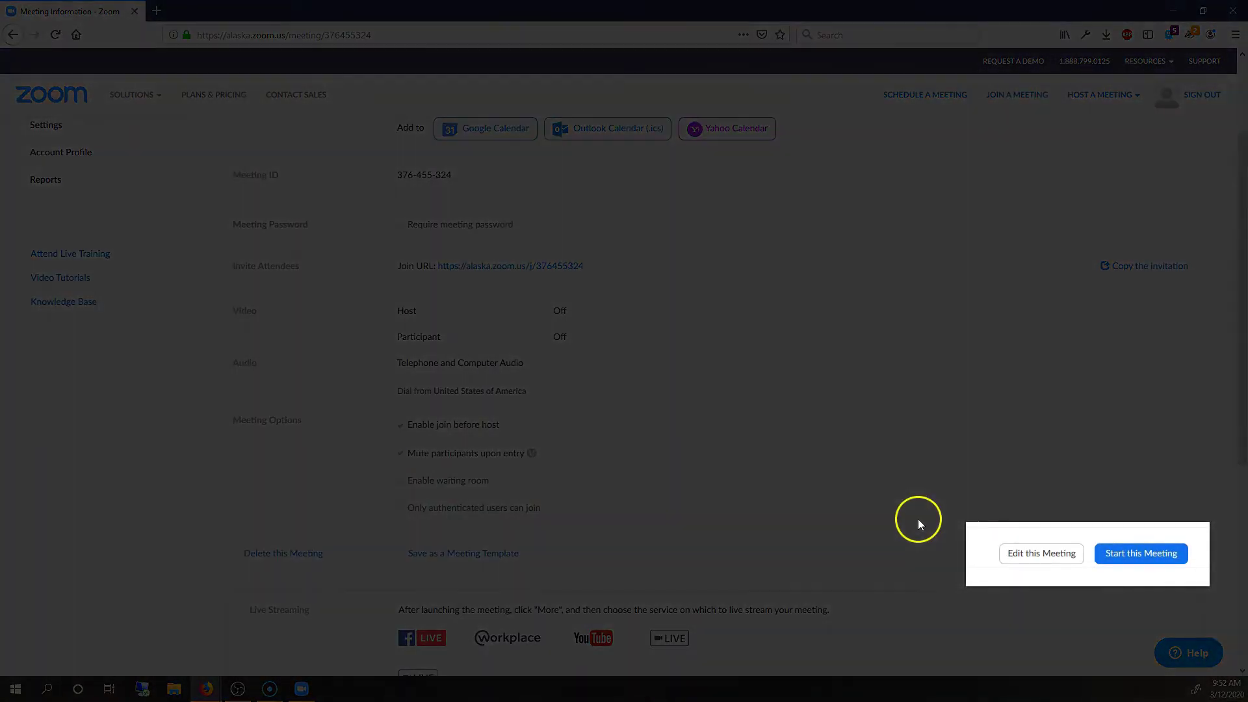
scroll(1048, 567, "down", 1)
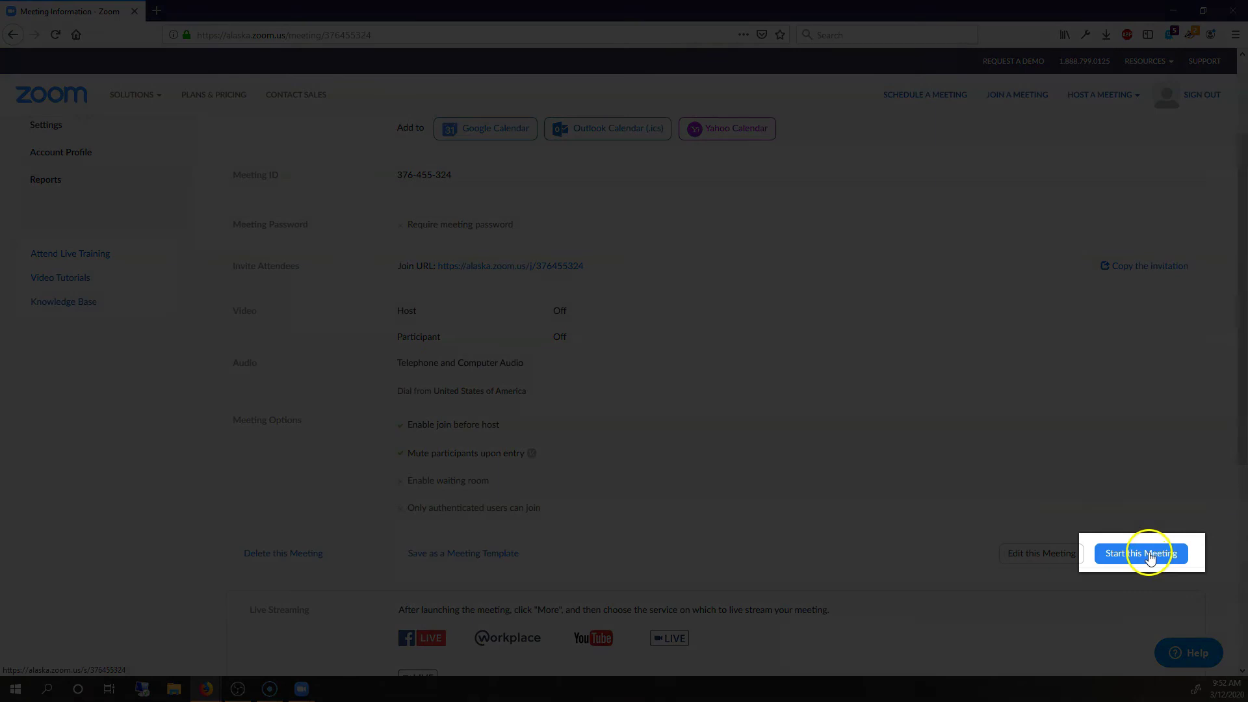
scroll(766, 511, "up", 2)
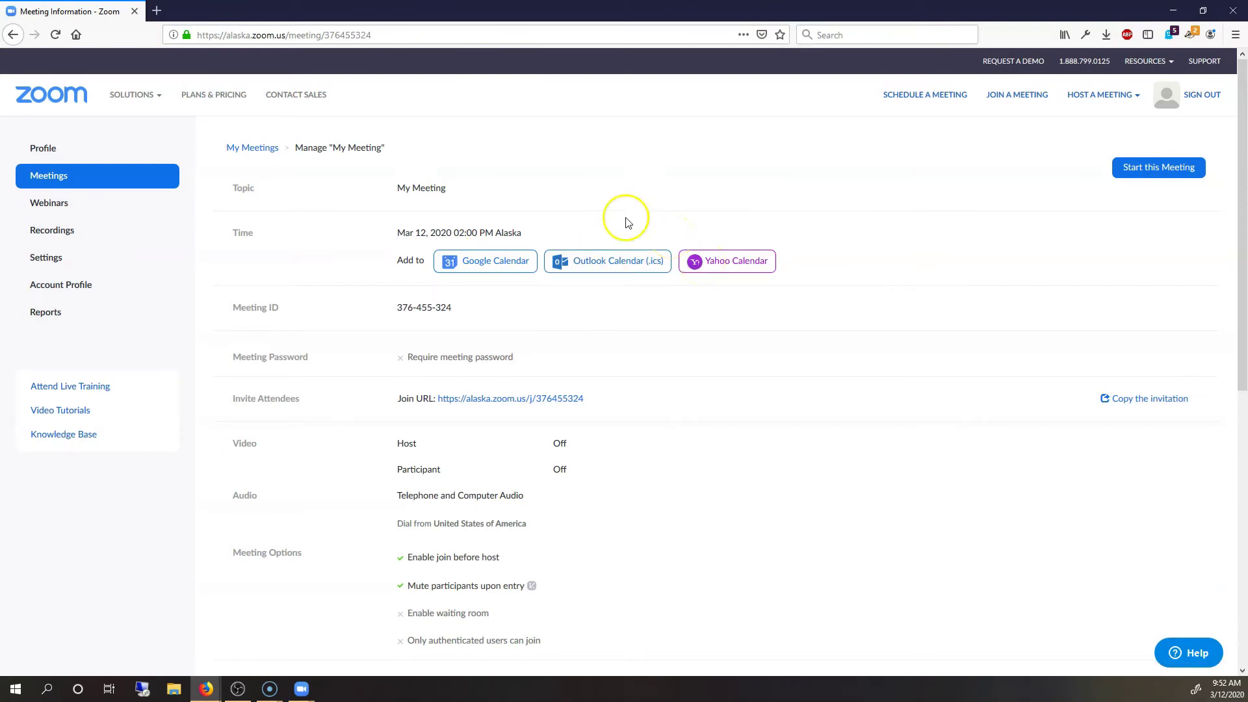
- Add the meeting to Google Calendar, choosing the university account and allowing Zoom to view and edit calendar events
left_click(479, 260)
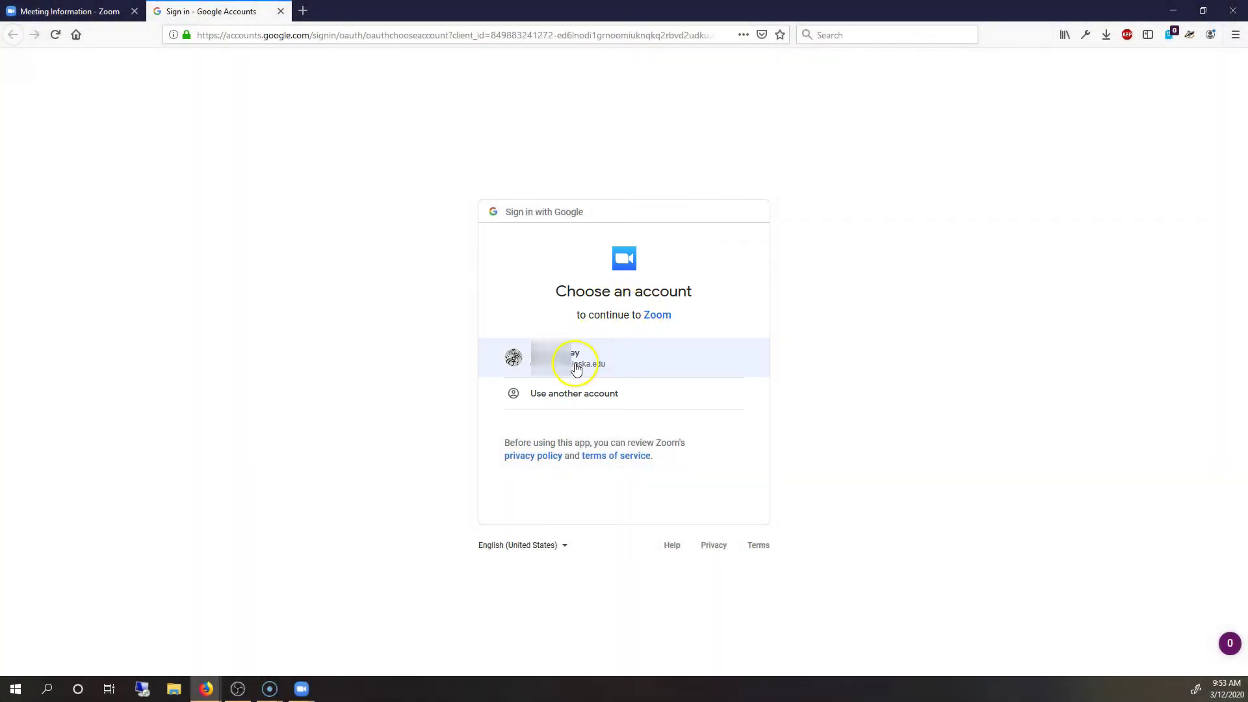
left_click(576, 368)
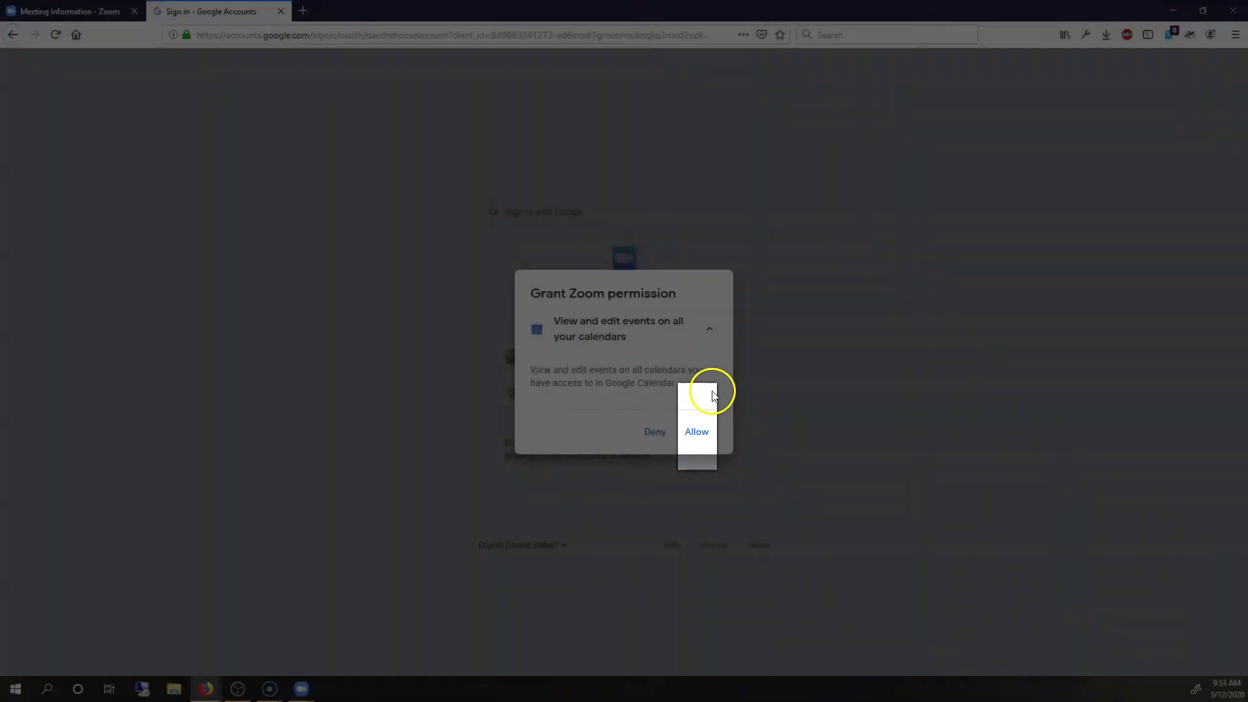
left_click(697, 432)
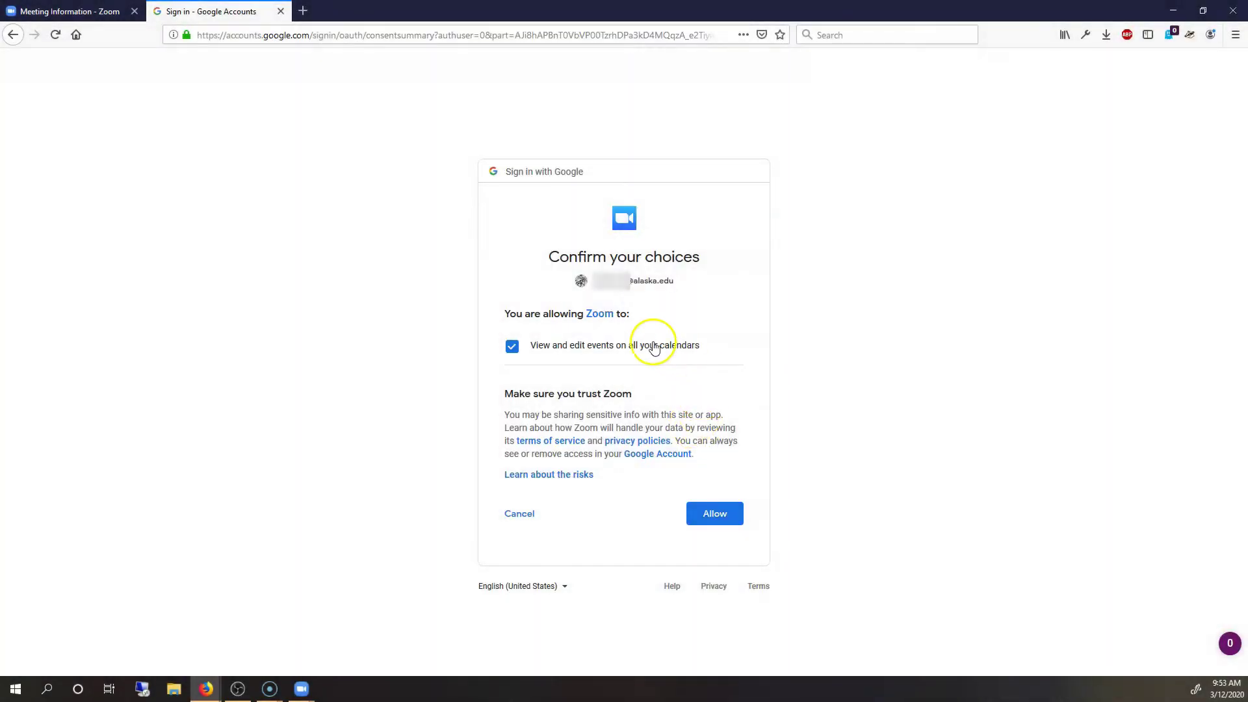
left_click(594, 346)
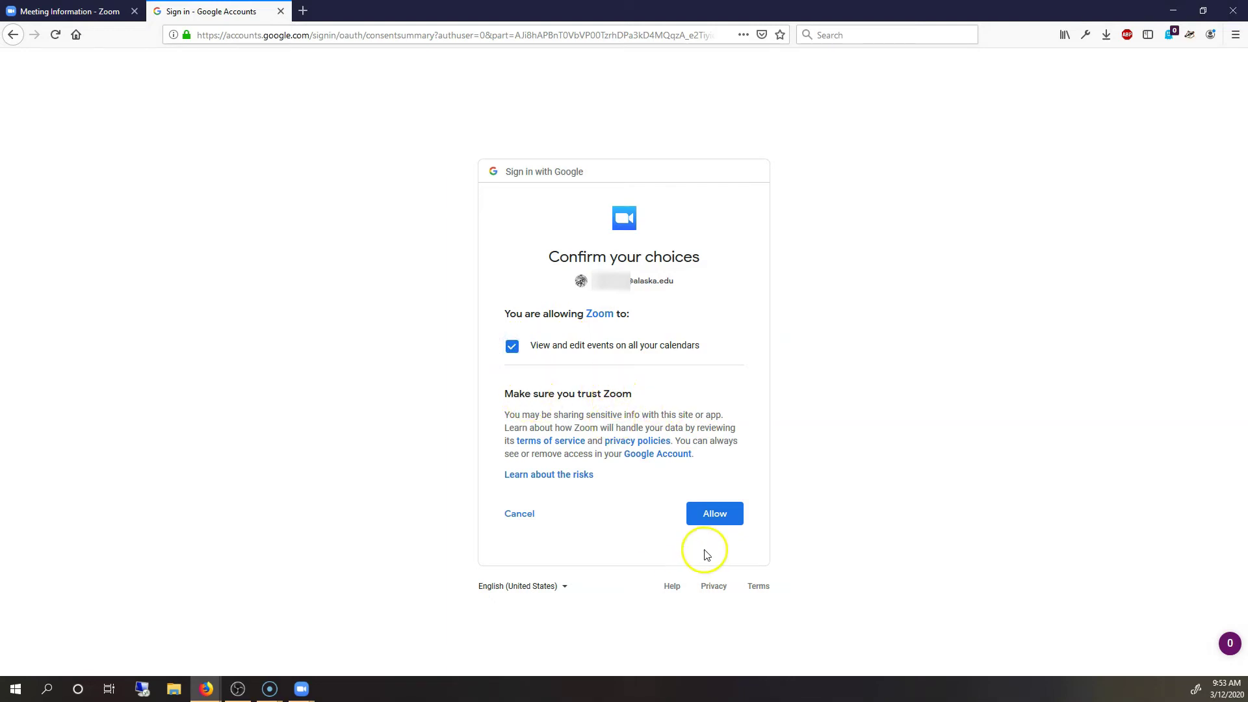
left_click(719, 520)
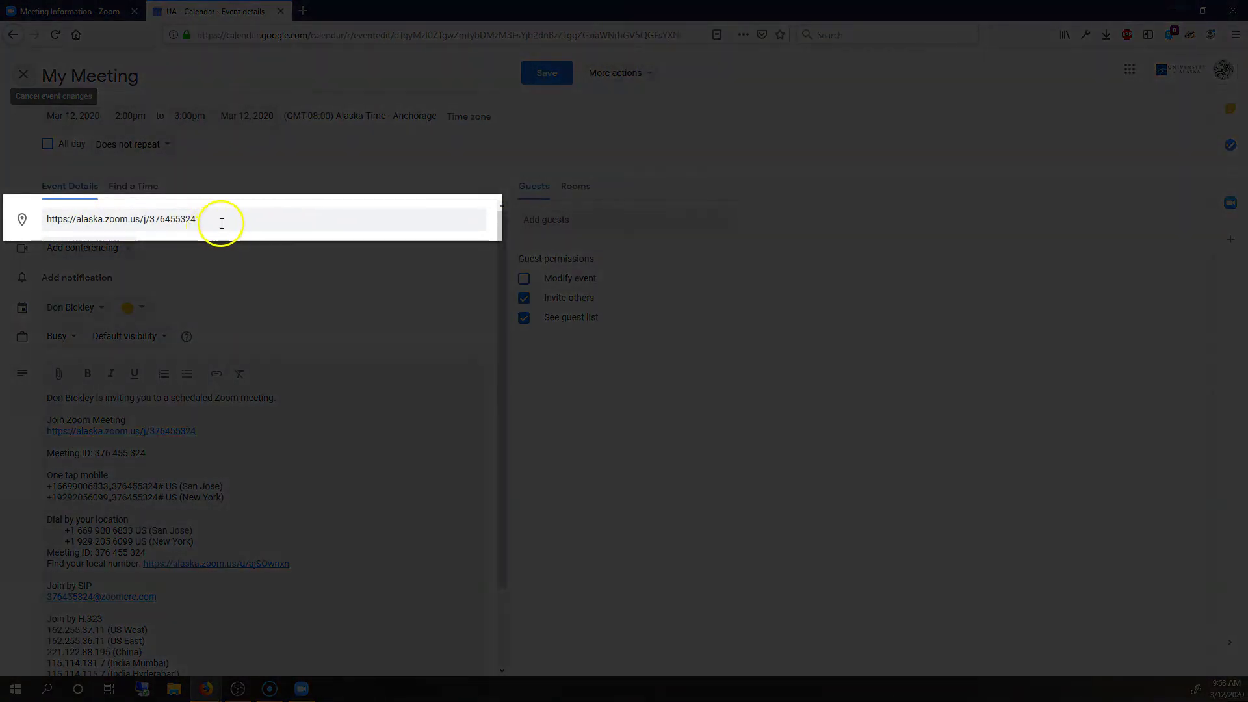
- Examine the calendar event's join link and invitation text, and go to its field for adding guests
triple_click(223, 221)
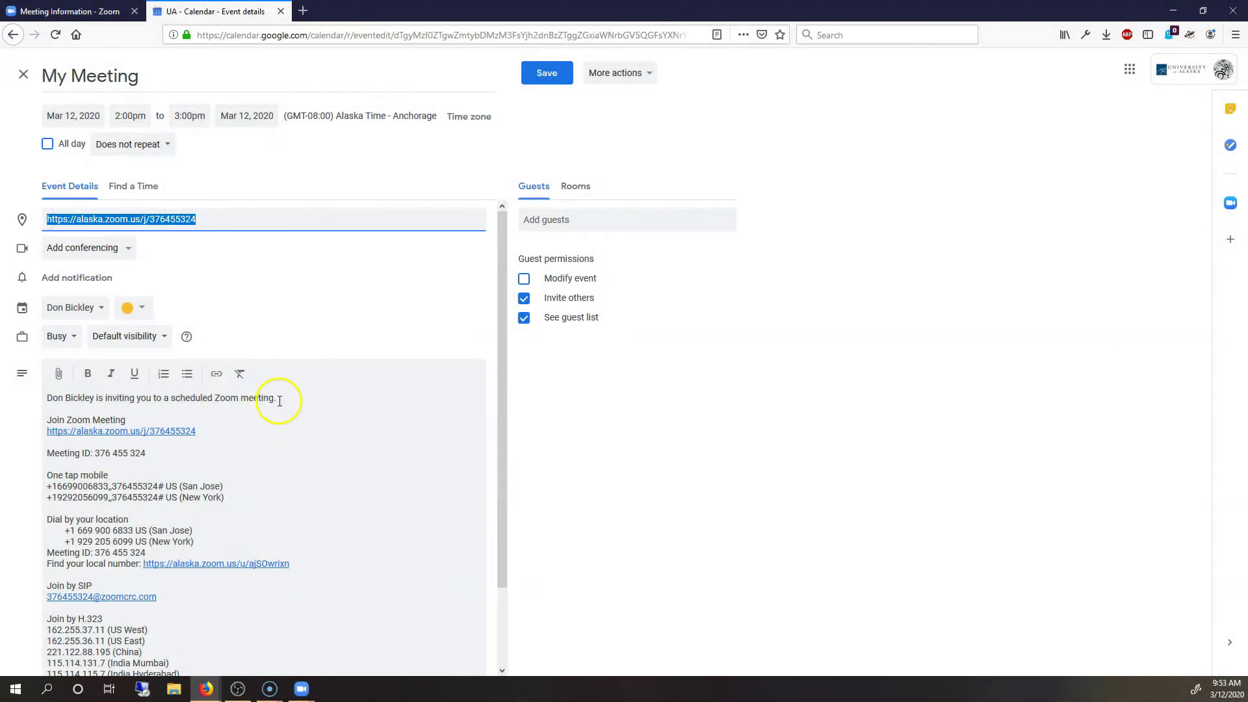
scroll(280, 399, "down", 2)
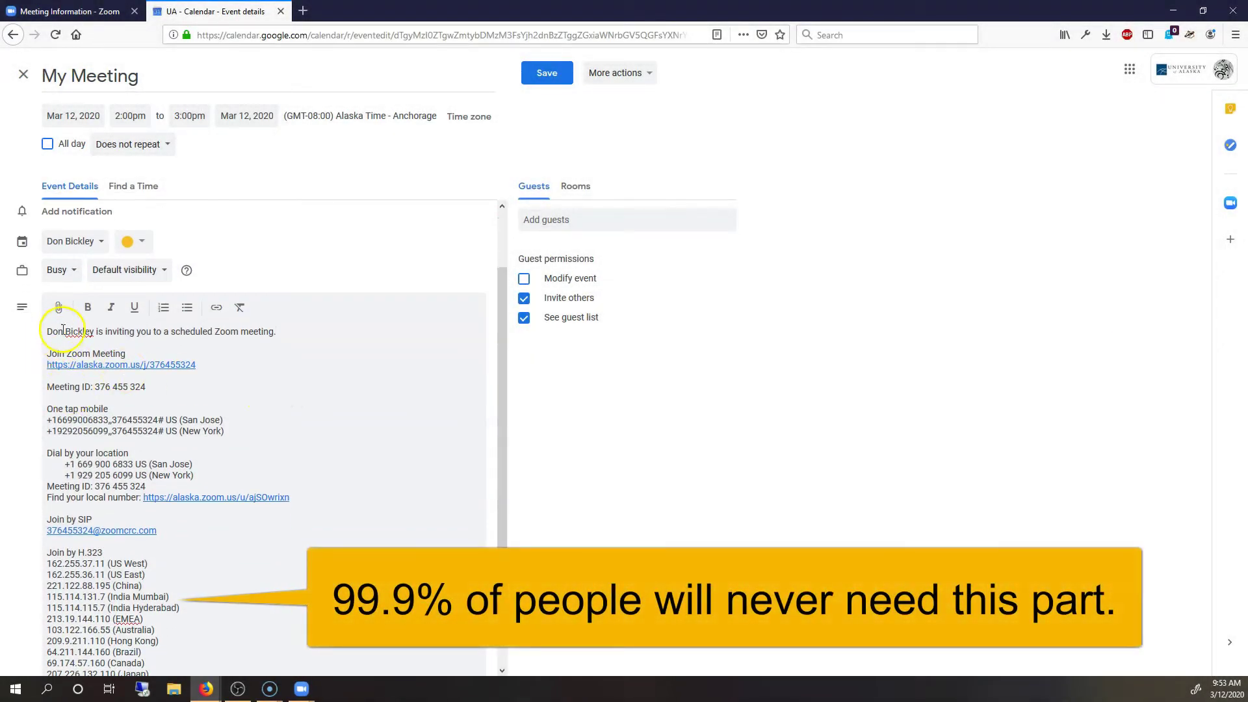
scroll(165, 438, "down", 1)
left_click_drag(54, 394, 252, 409)
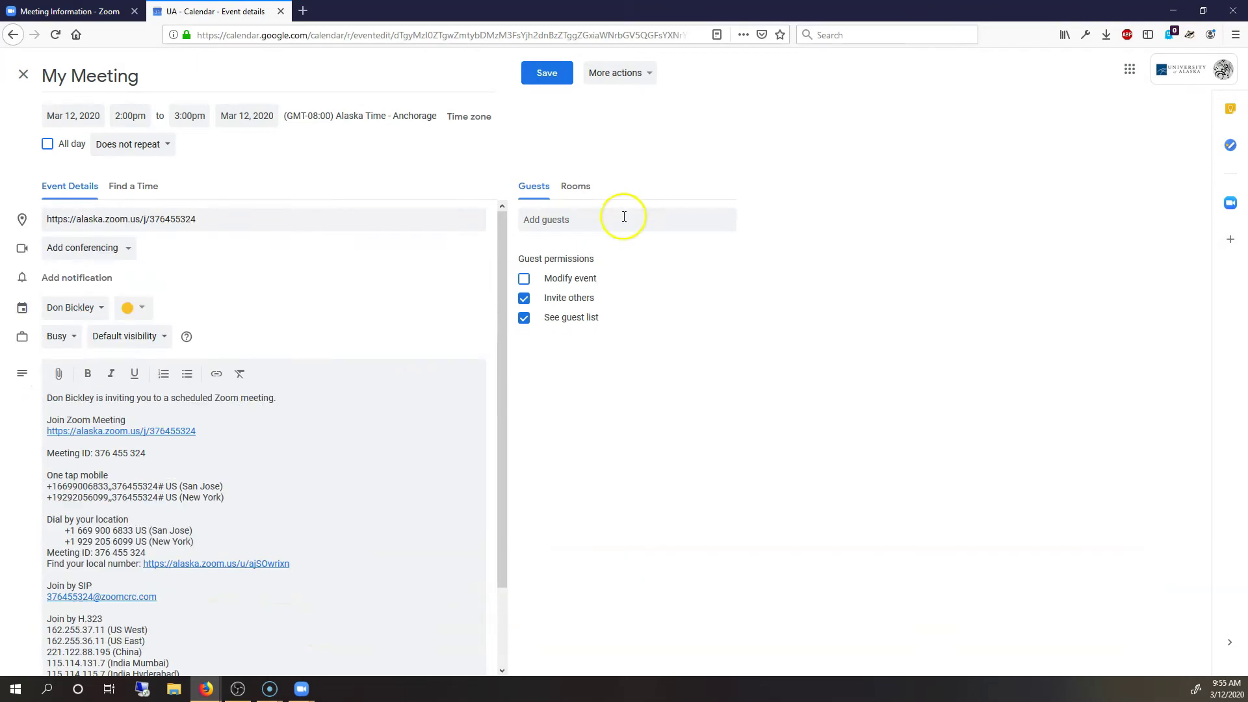
left_click(624, 219)
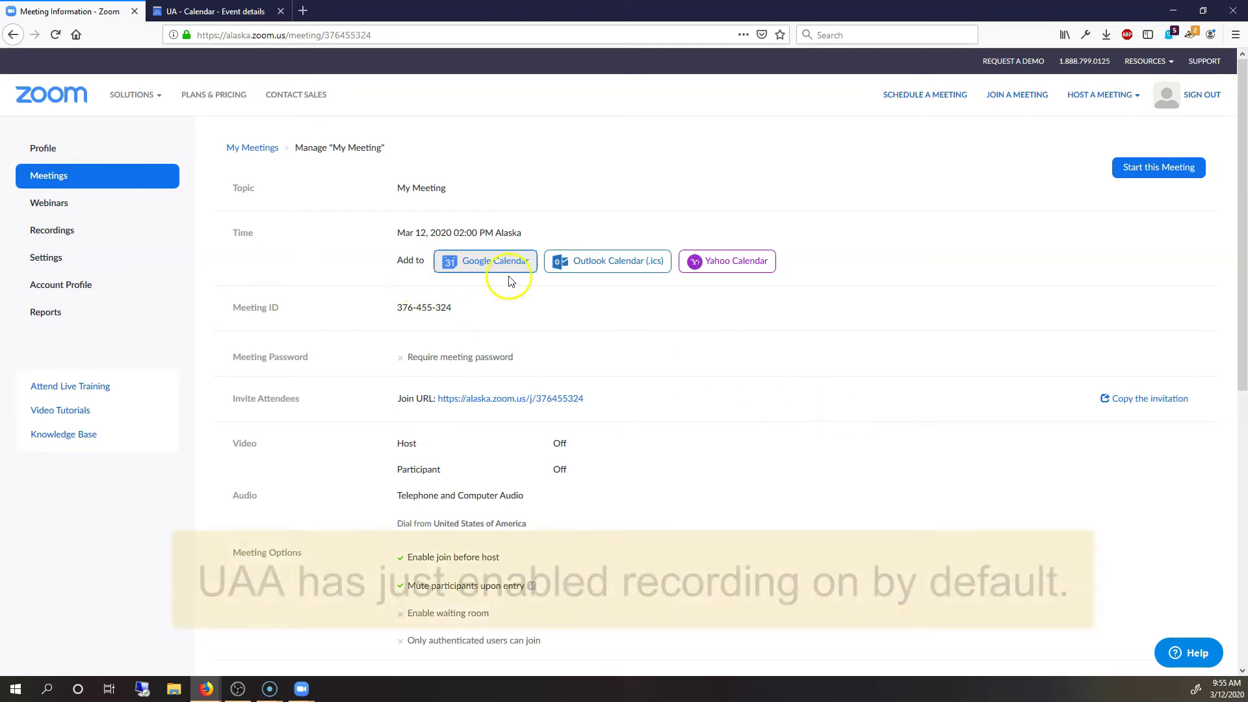
- Return to the Zoom meeting details and look through them down to the live streaming section
scroll(760, 432, "down", 1)
scroll(761, 433, "down", 3)
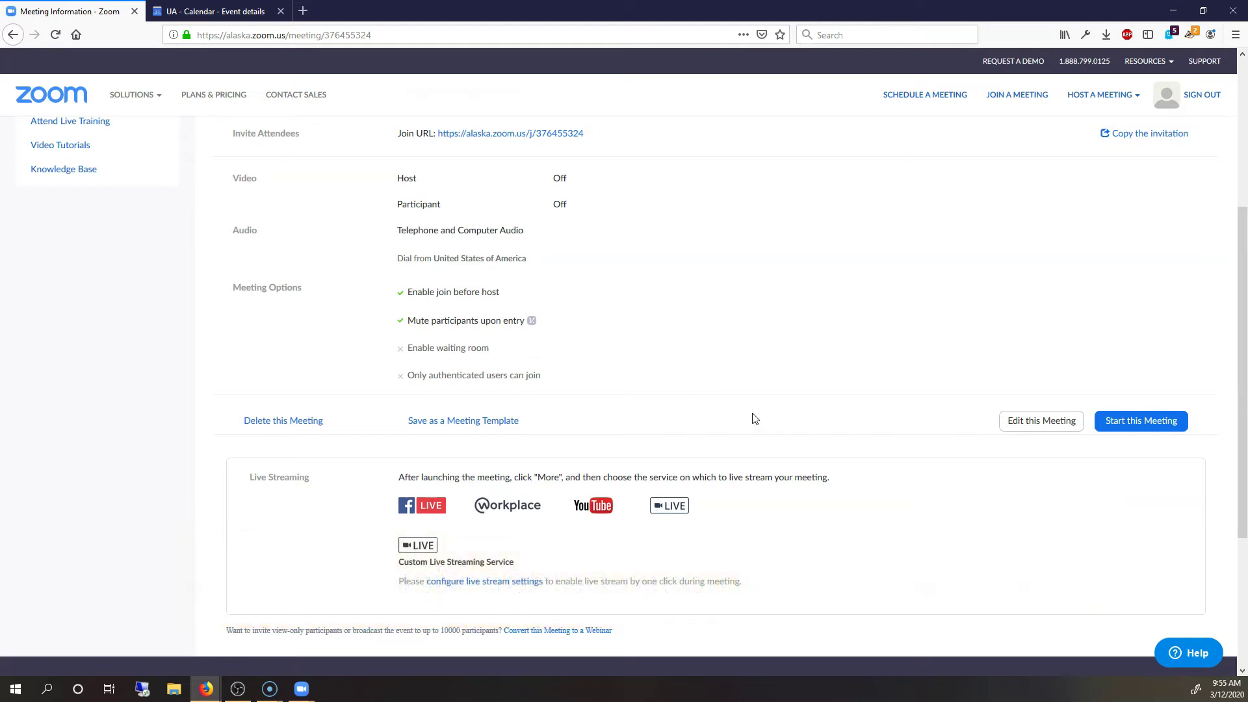
scroll(750, 402, "up", 3)
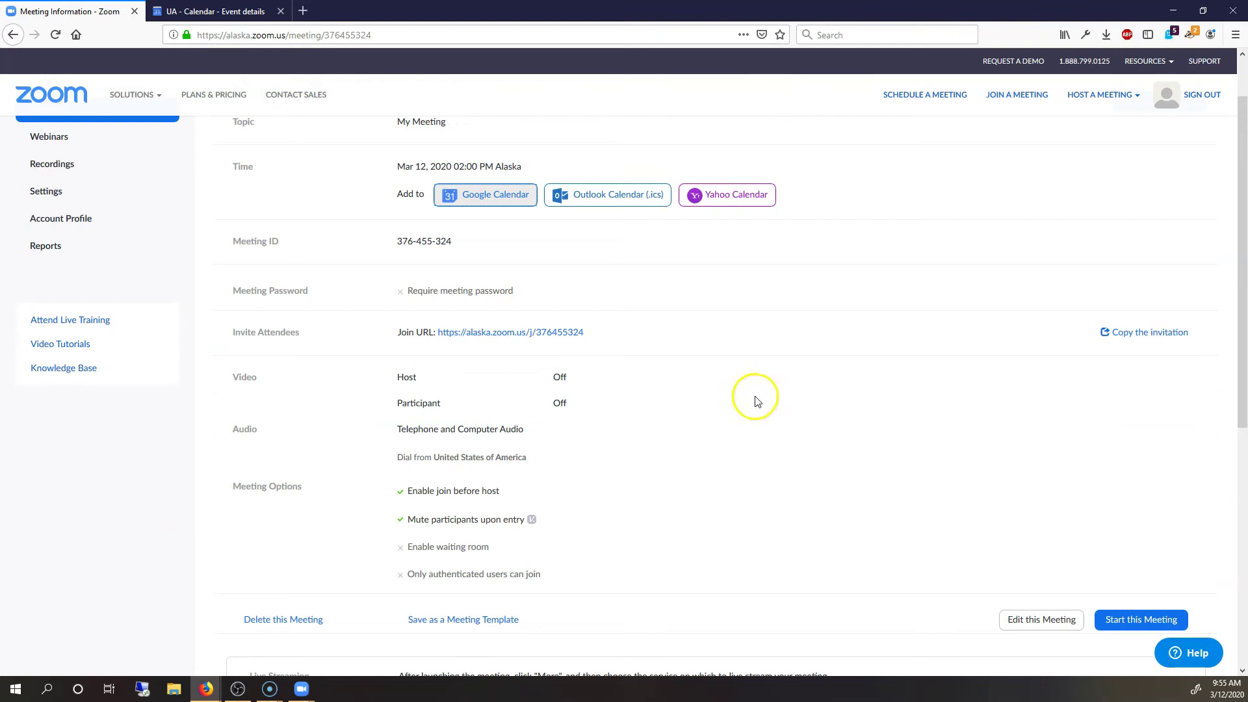
scroll(756, 401, "up", 1)
- Open the list of cloud recordings and check the additional actions for the PWSC TLC Tuesday 11-19 recording
mouse_move(133, 95)
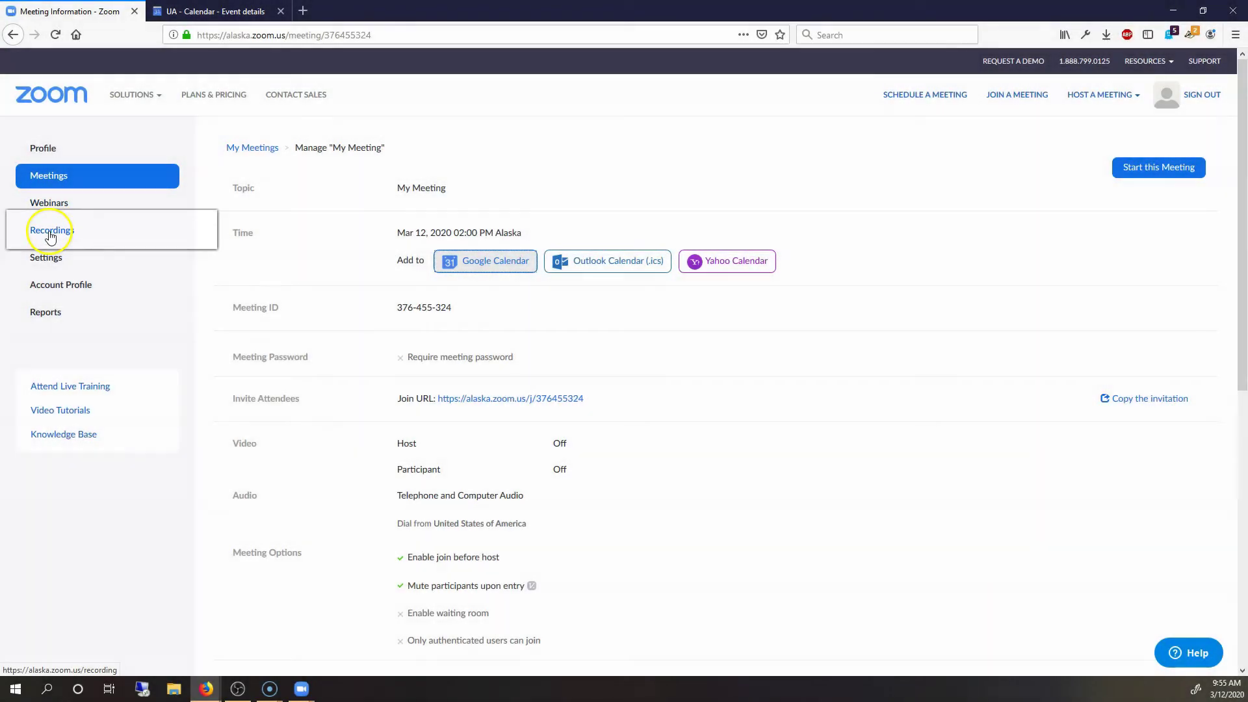
left_click(51, 235)
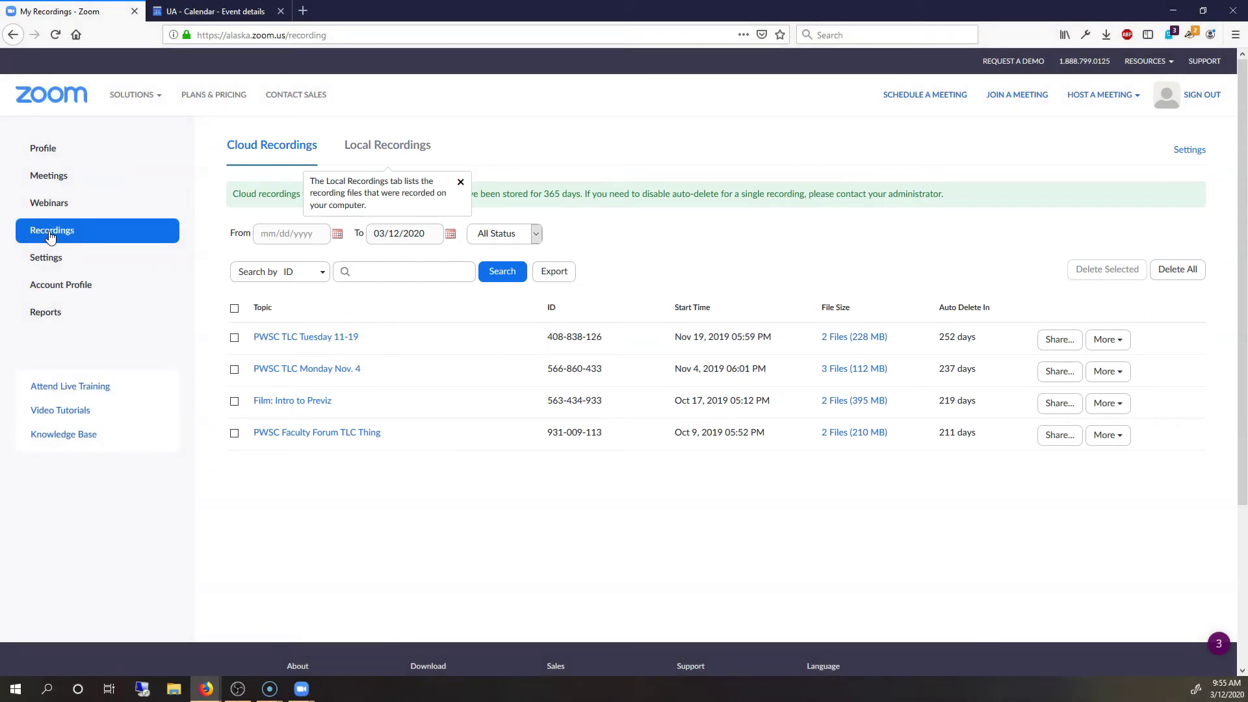
mouse_move(133, 94)
left_click(1121, 340)
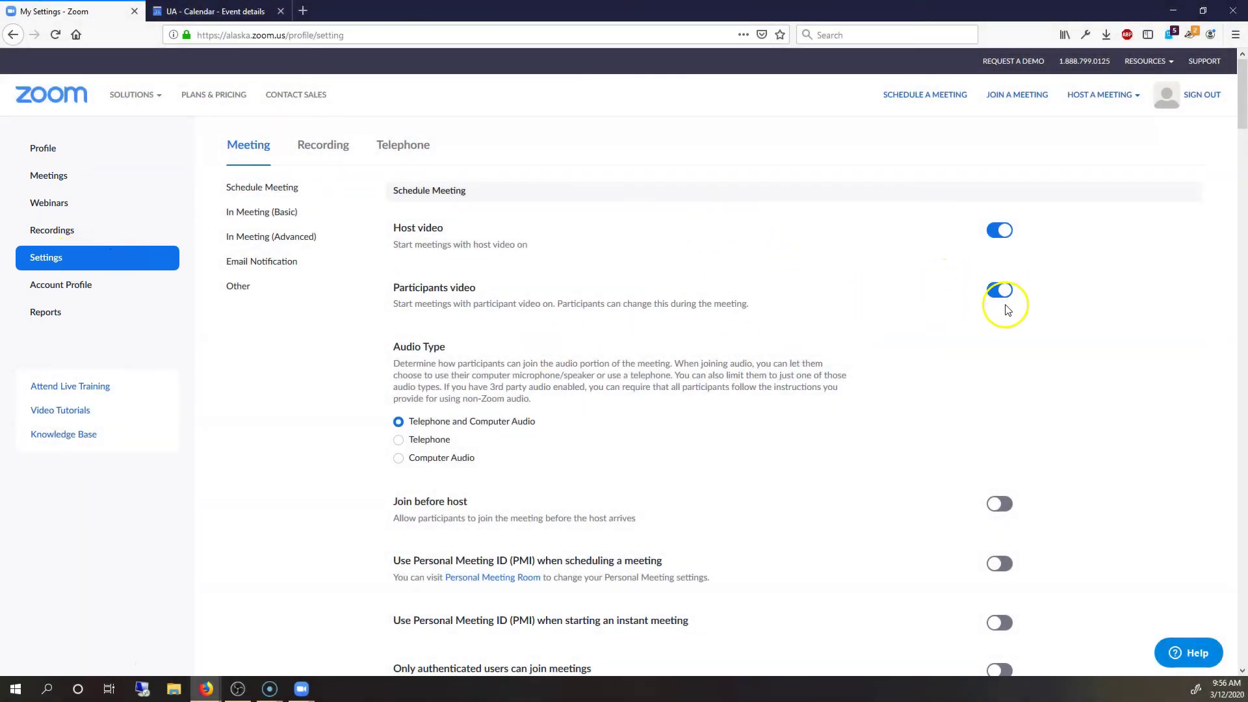
- Enable Join before host and Mute participants upon entry in the profile's meeting settings
scroll(1053, 345, "down", 1)
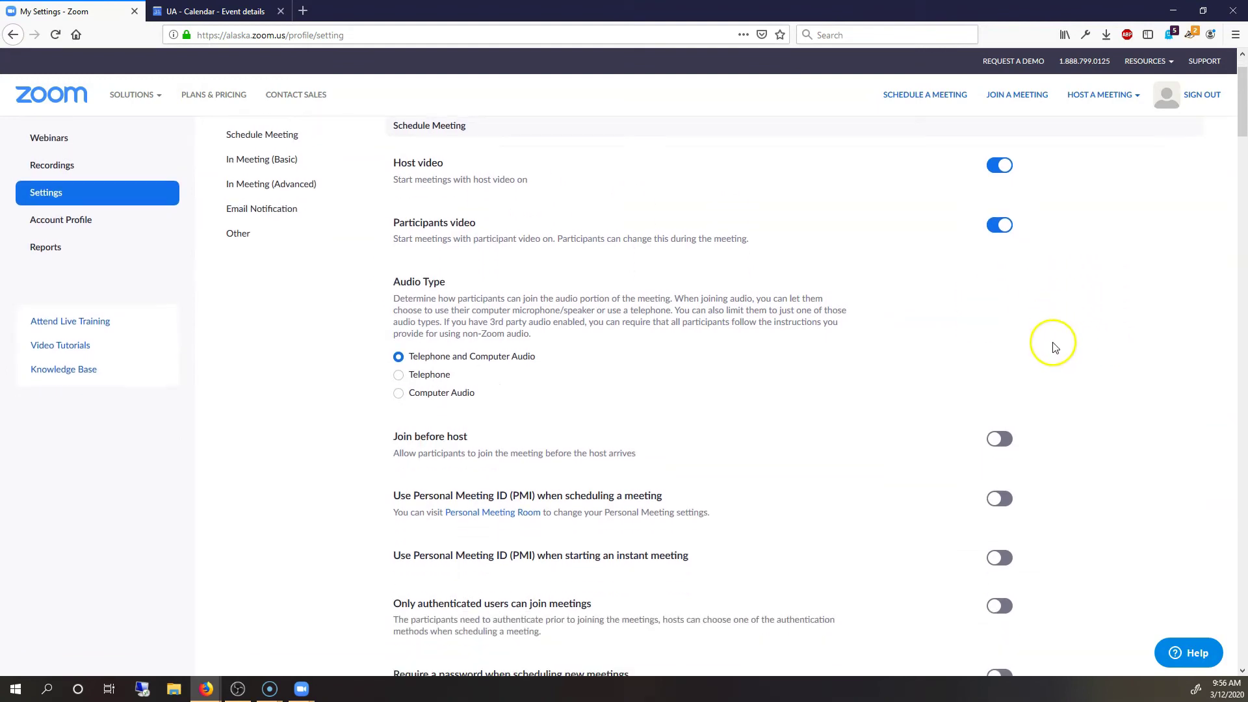
left_click(1005, 442)
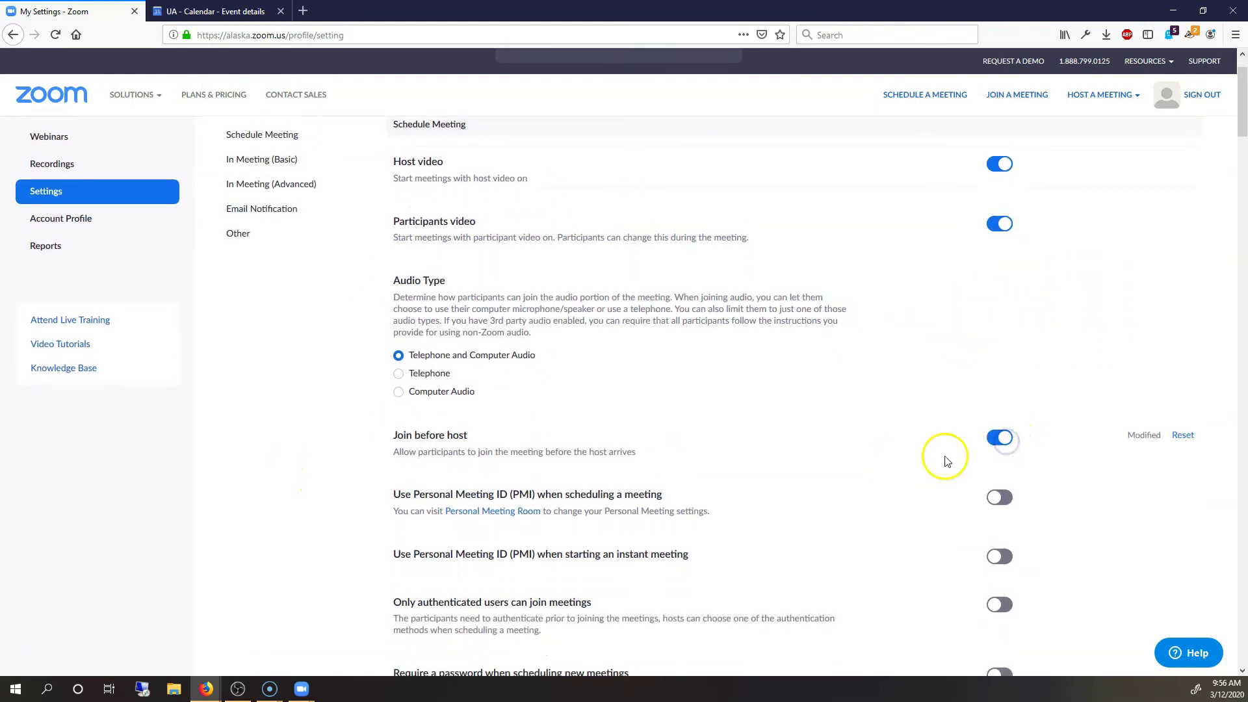
scroll(910, 458, "down", 8)
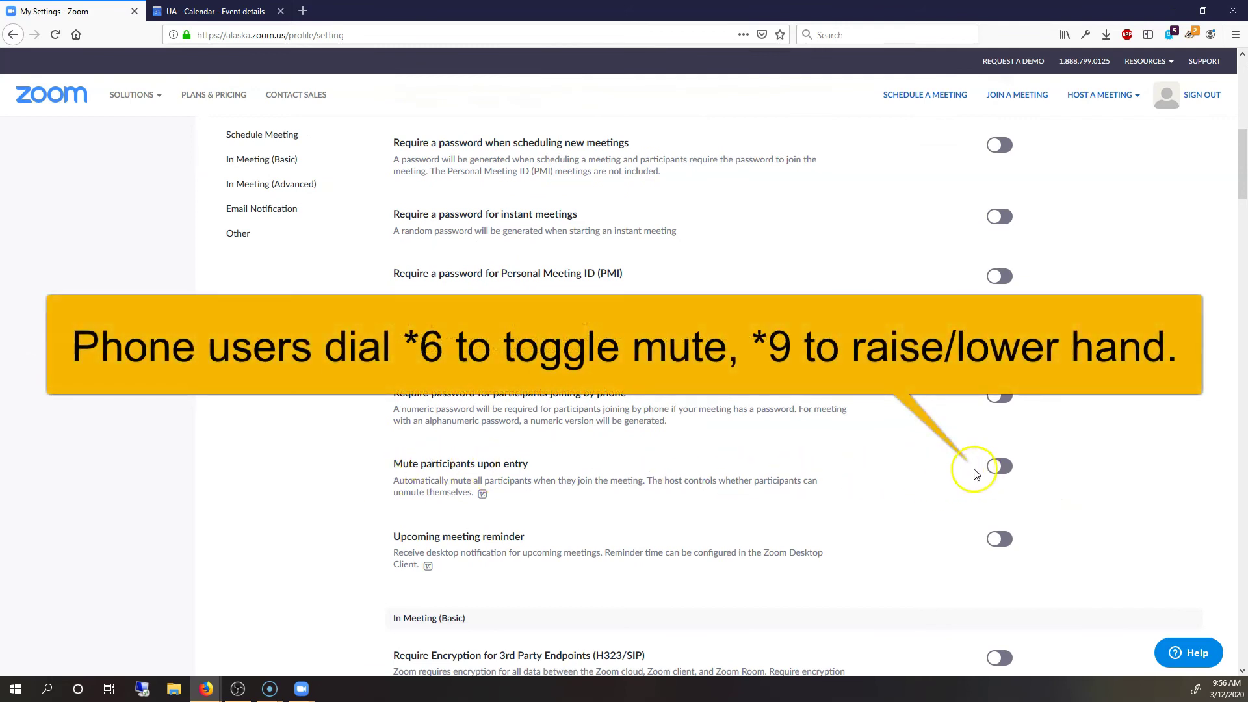
left_click(996, 466)
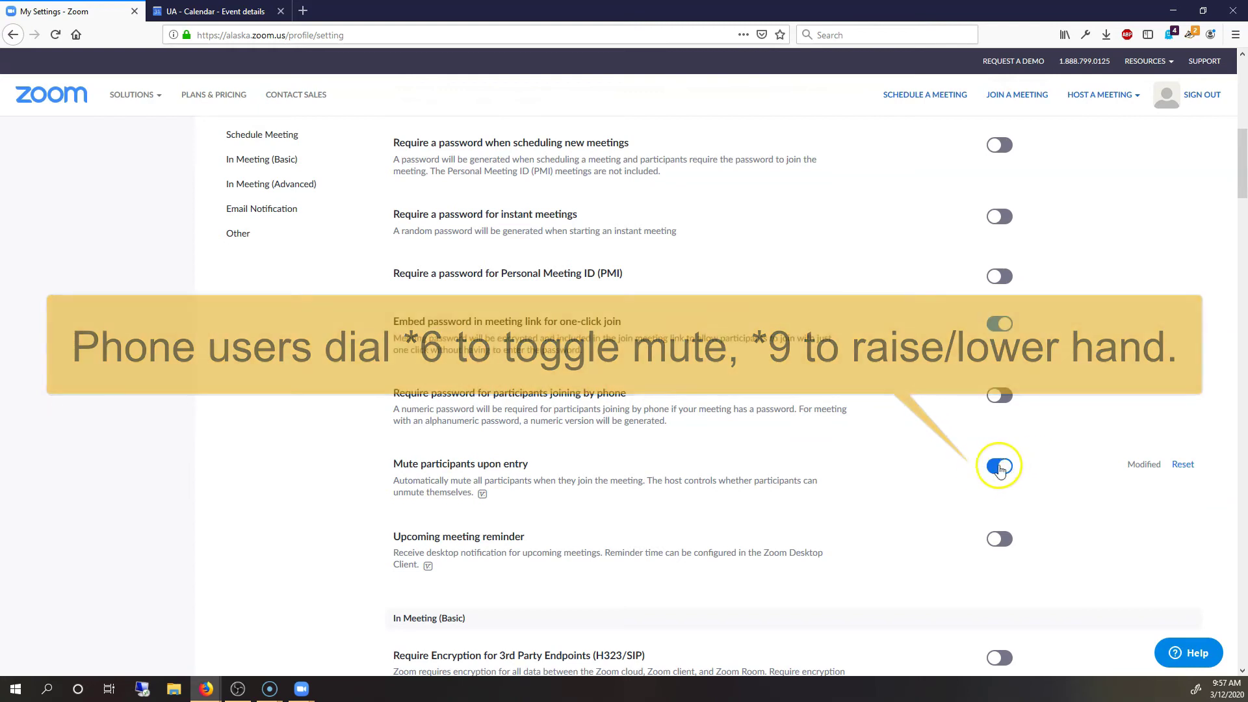
- Review the basic in-meeting settings, including chat, polling, screen sharing, annotation and whiteboard
scroll(788, 421, "down", 8)
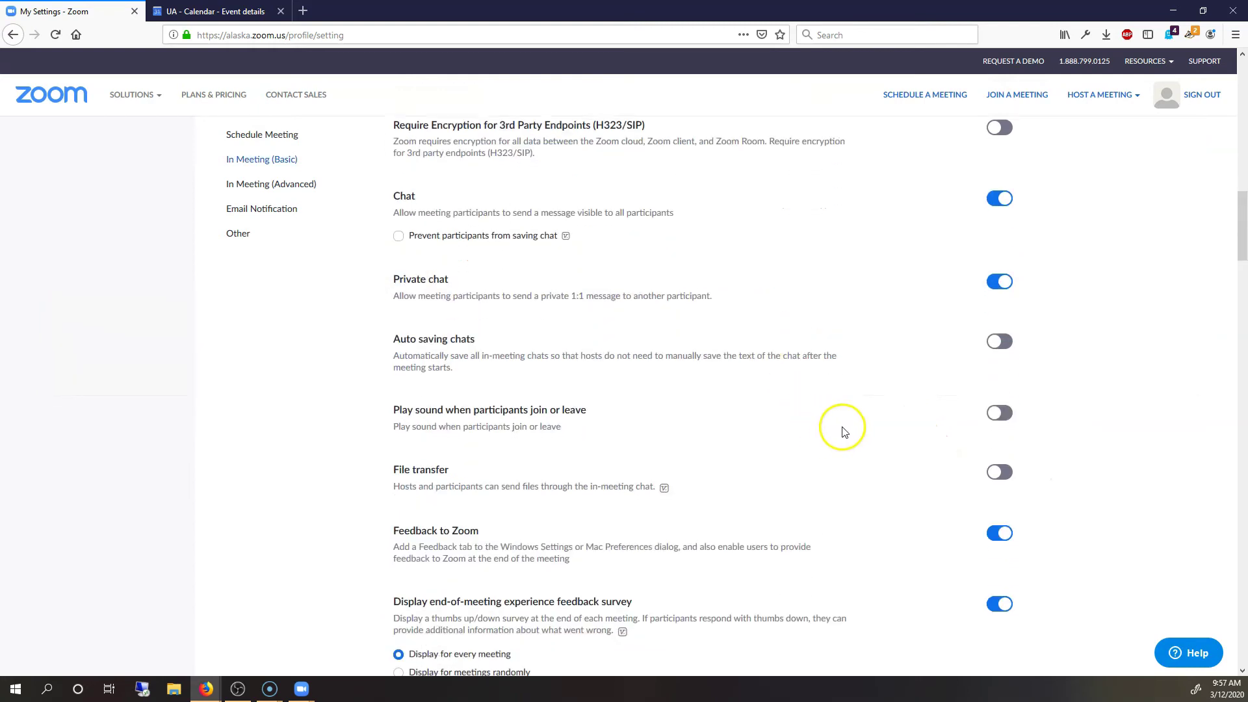
scroll(998, 453, "down", 5)
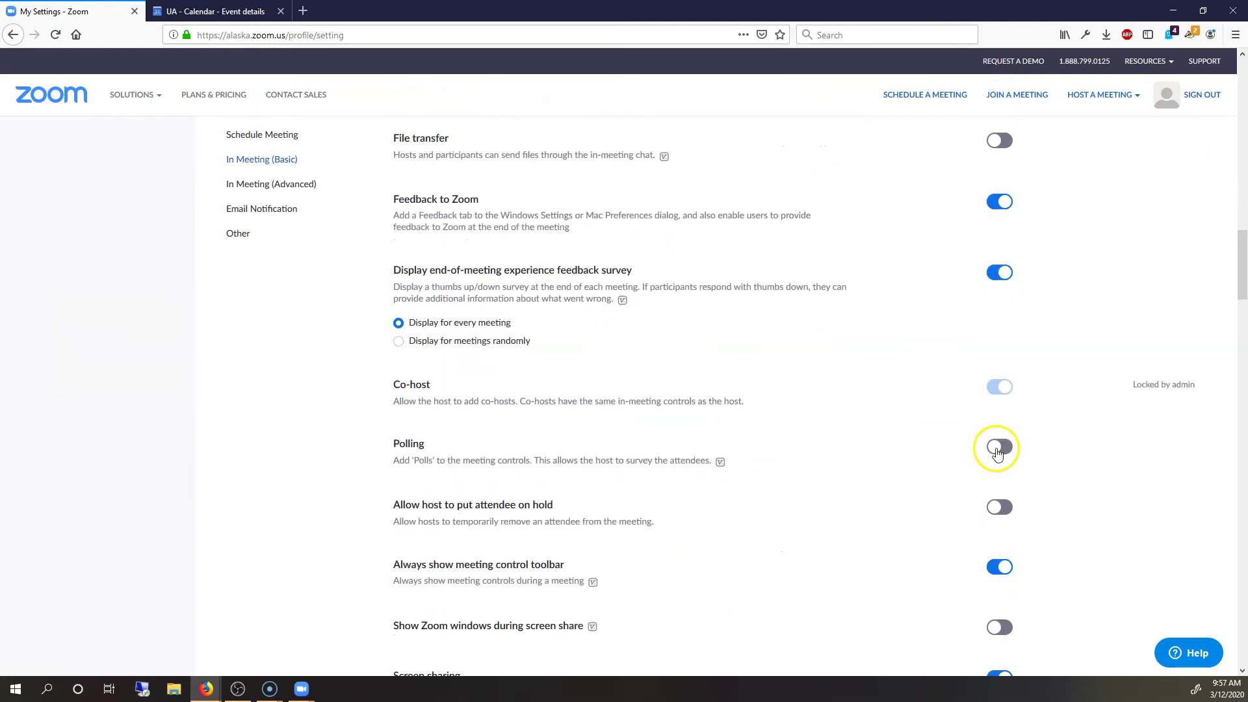
scroll(910, 442, "down", 6)
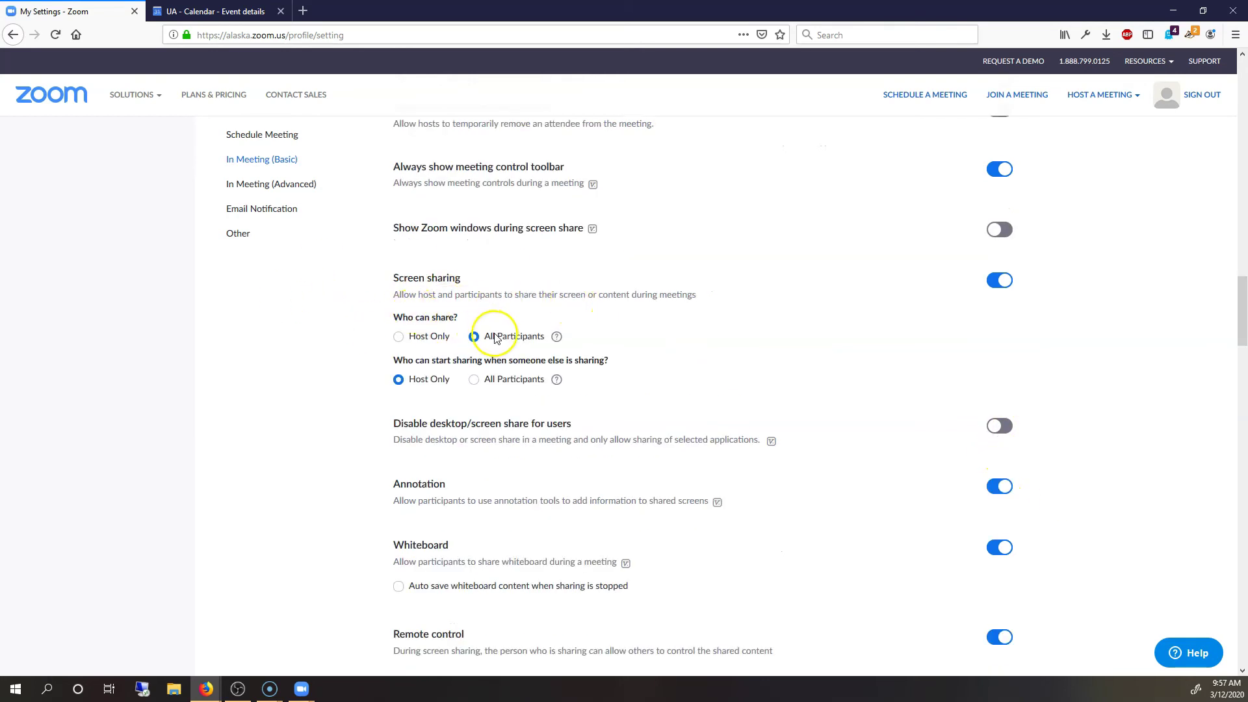
scroll(496, 334, "down", 2)
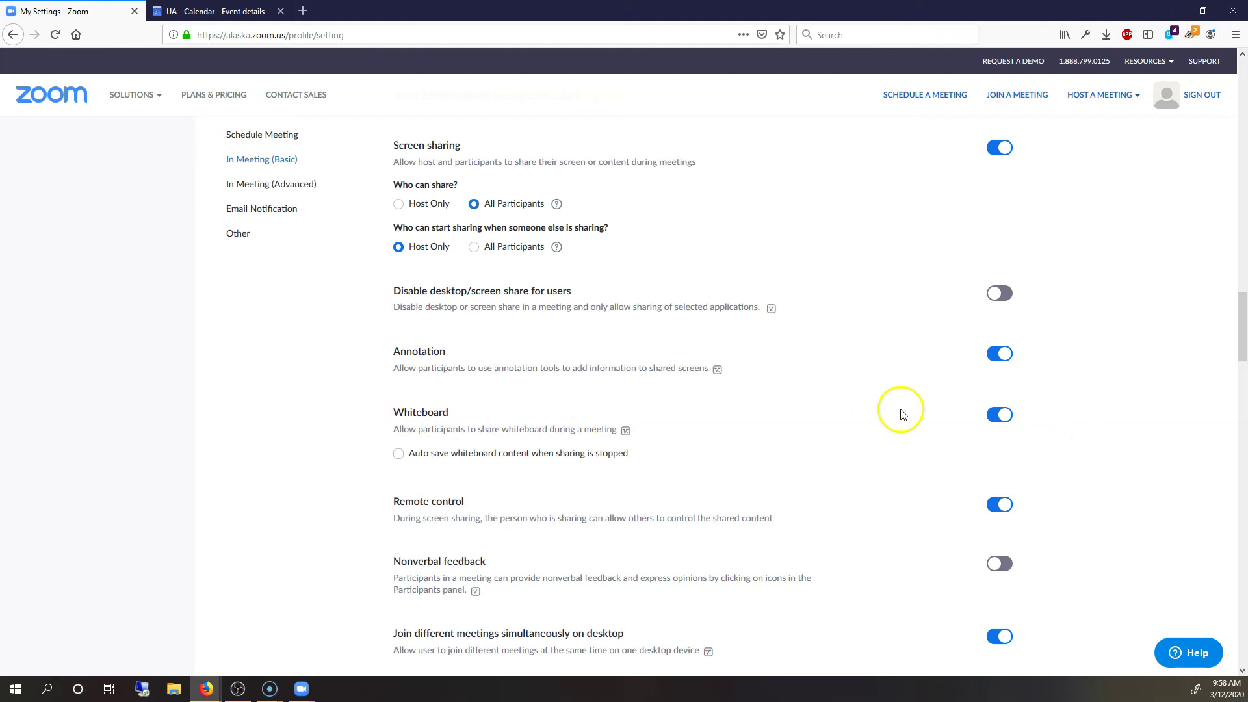
scroll(900, 412, "down", 1)
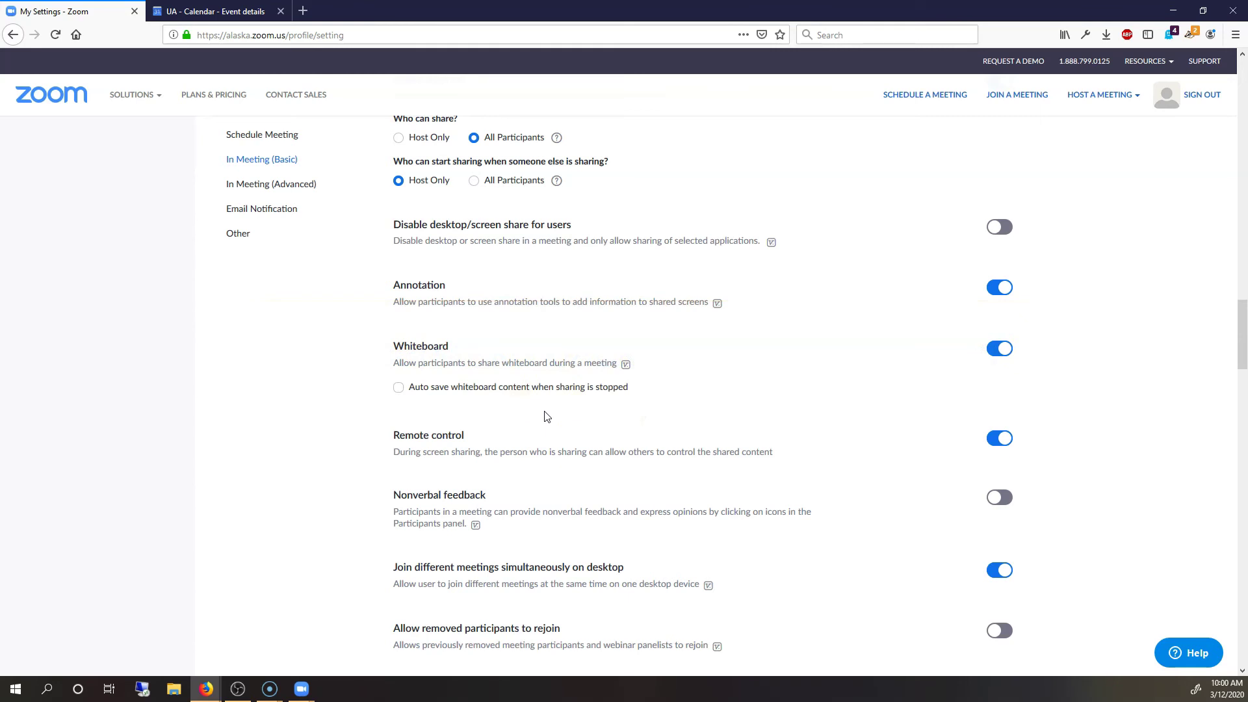
- Examine the closed captioning and far end camera control options in the advanced in-meeting settings
scroll(546, 416, "down", 7)
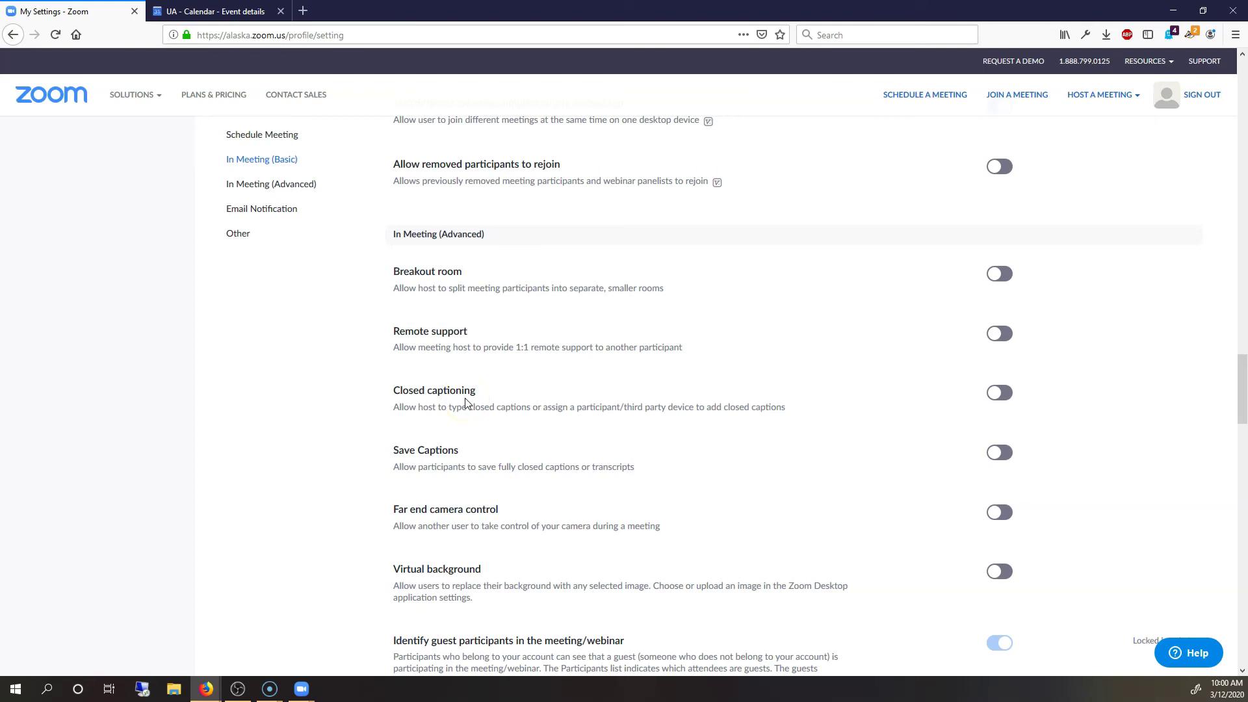
left_click(646, 406)
scroll(737, 407, "down", 2)
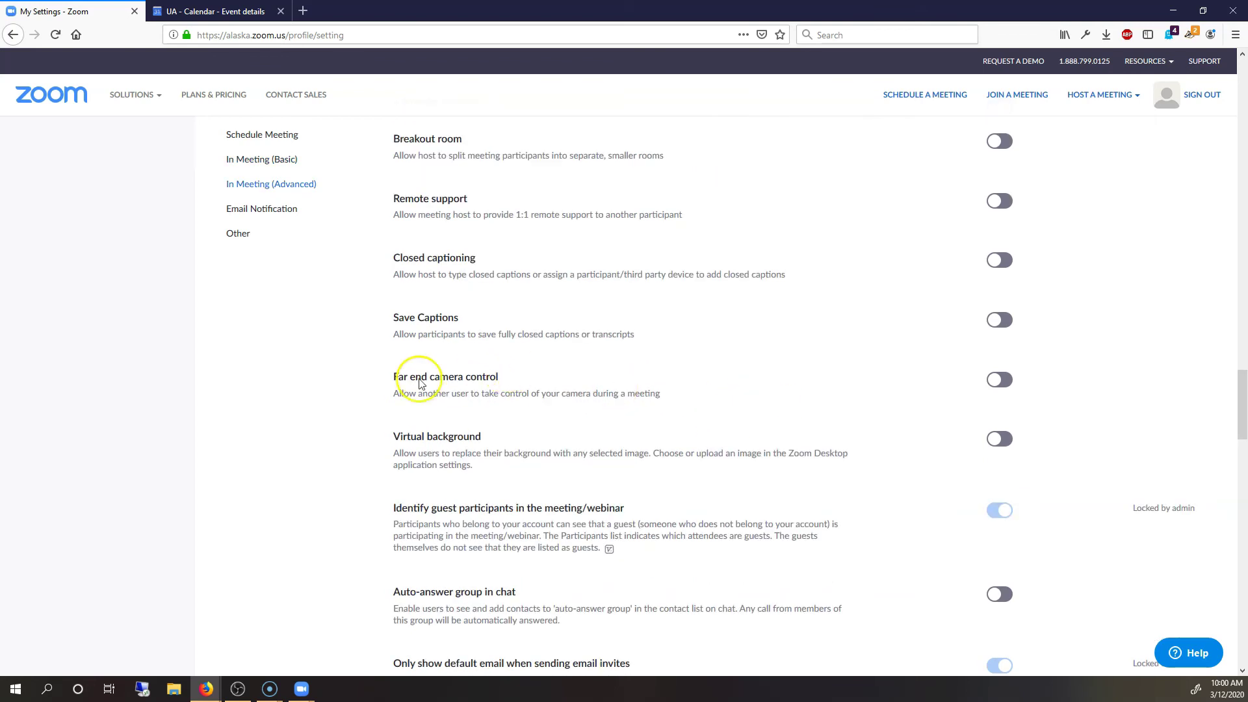
left_click_drag(392, 379, 678, 398)
left_click(679, 398)
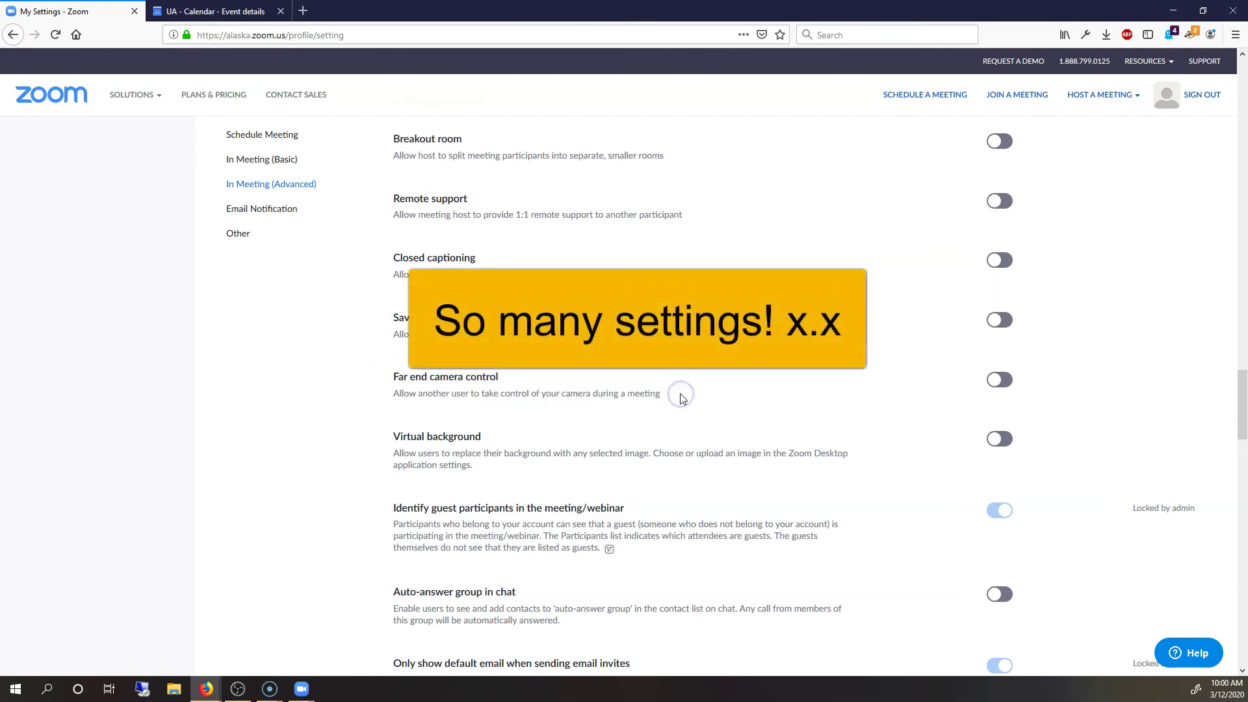
- Highlight the virtual background and Allow live streaming meetings options in the advanced in-meeting settings
scroll(650, 392, "down", 1)
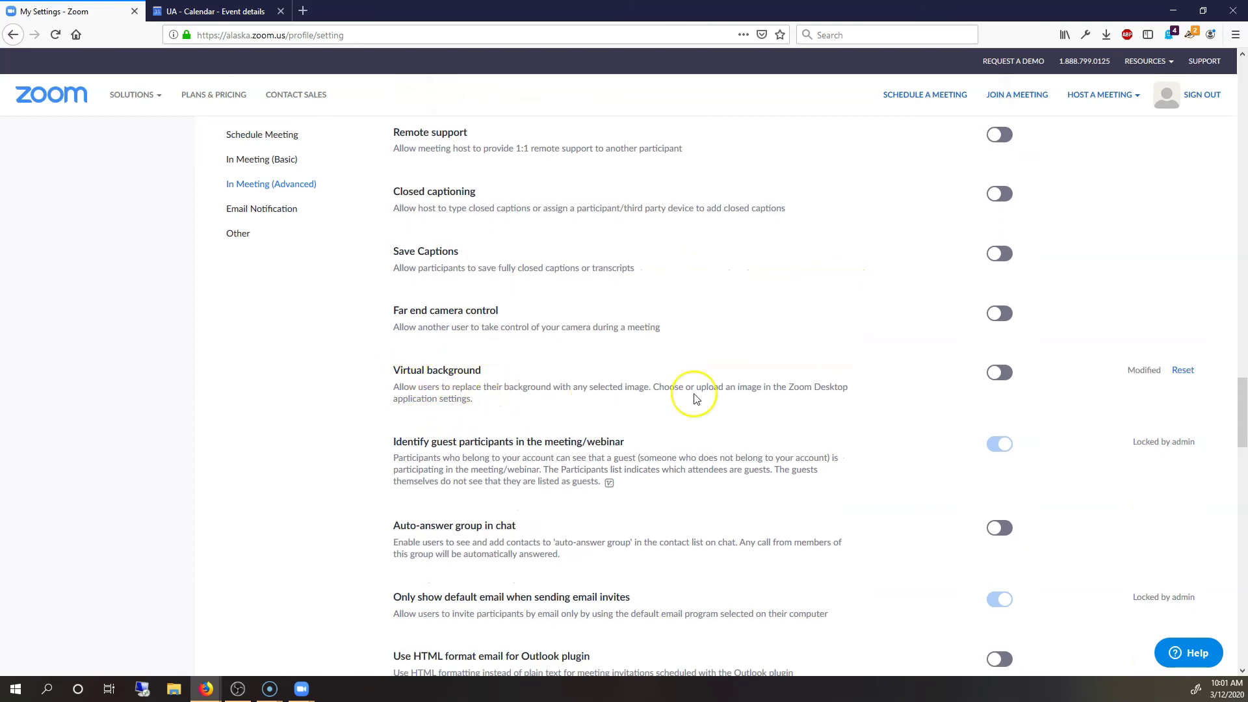
left_click(465, 390)
left_click_drag(422, 372, 498, 384)
left_click(503, 389)
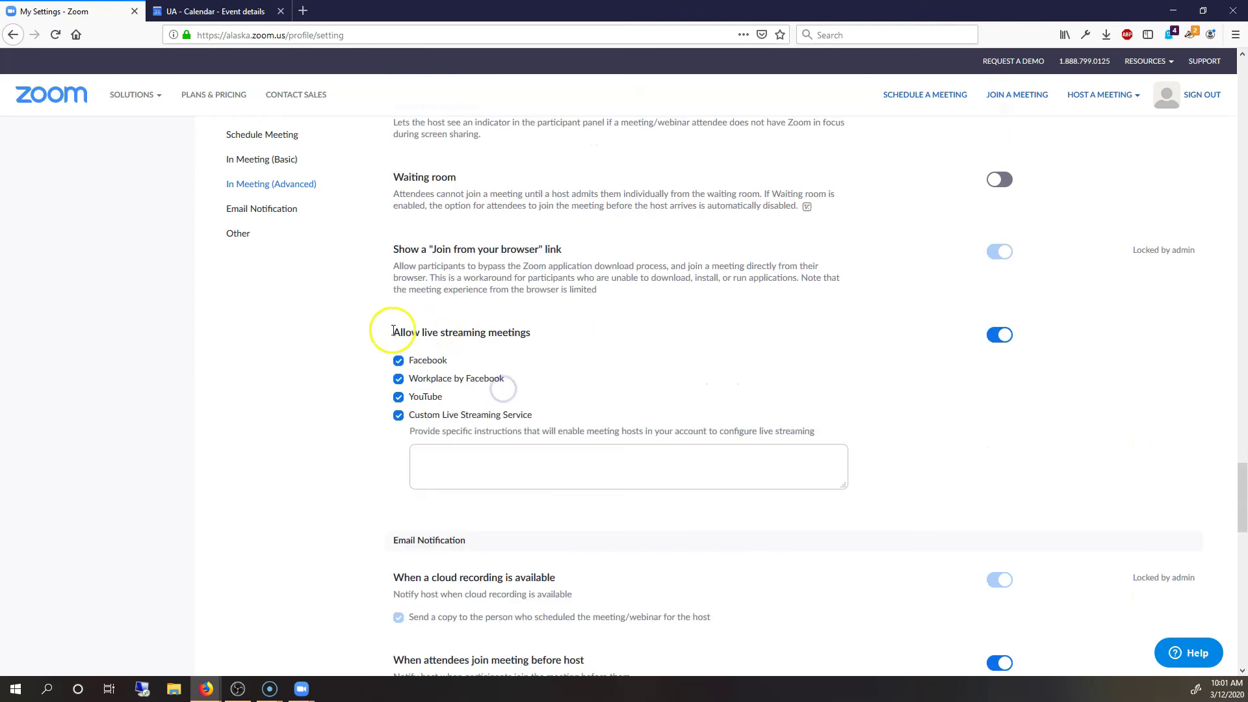
left_click_drag(394, 331, 553, 334)
left_click(556, 336)
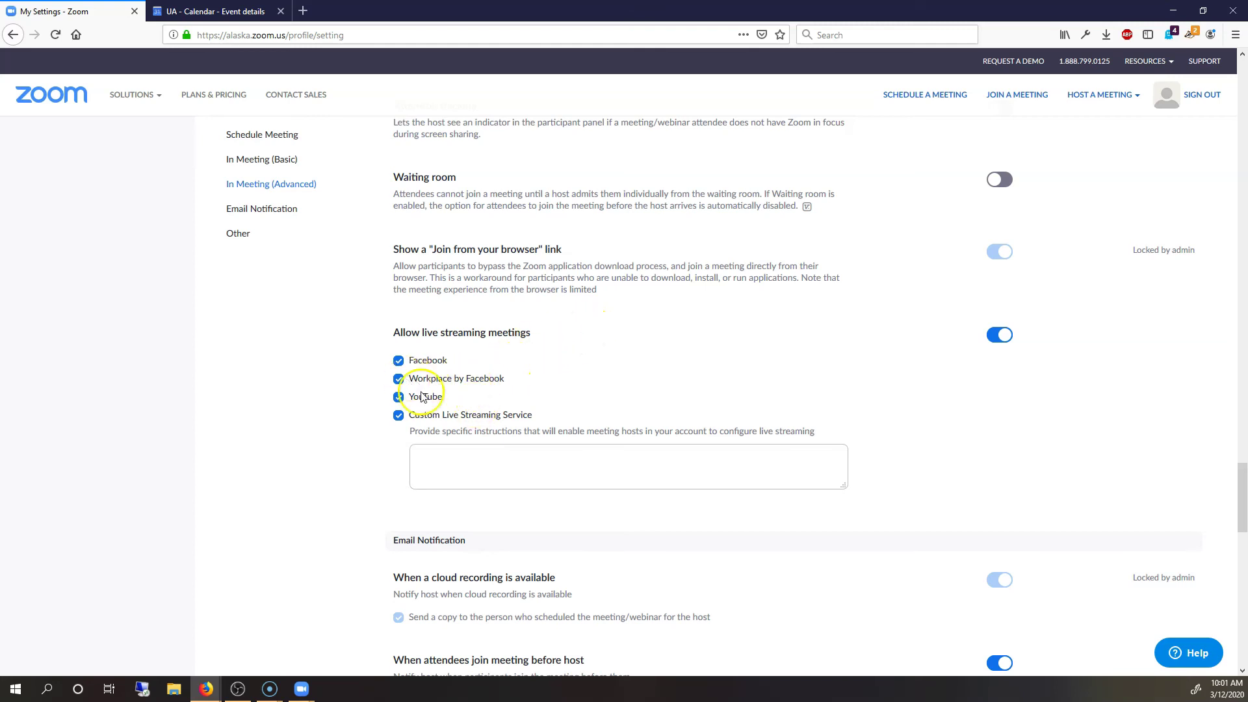
- Check the live streaming instructions field and revisit the Schedule Meeting, In Meeting (Basic) and In Meeting (Advanced) settings sections
left_click(803, 478)
left_click(908, 470)
scroll(912, 471, "down", 1)
left_click(266, 162)
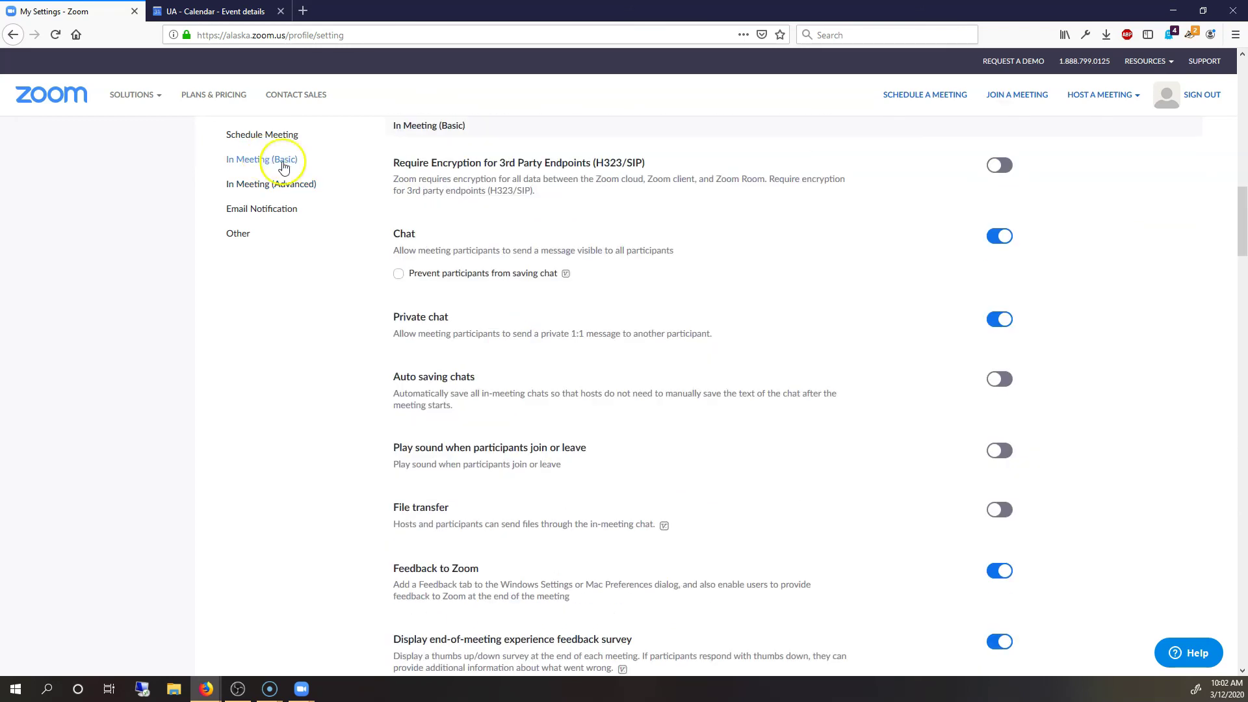
left_click(261, 134)
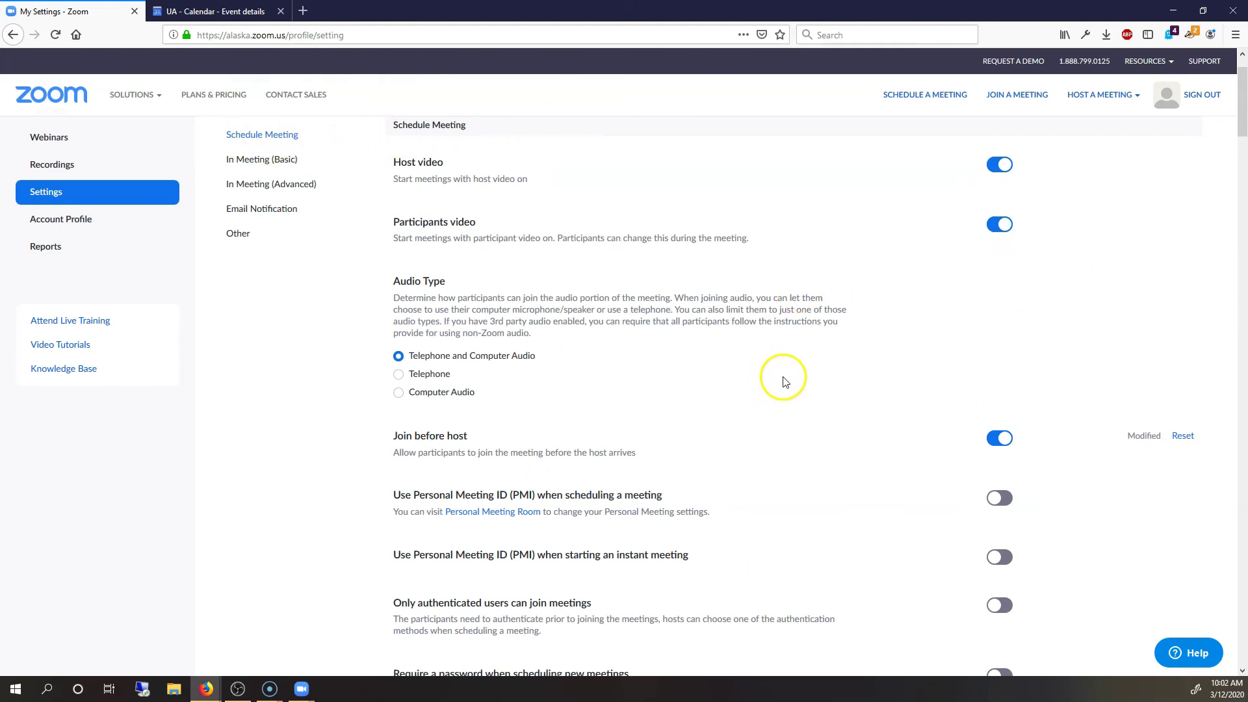
left_click(263, 159)
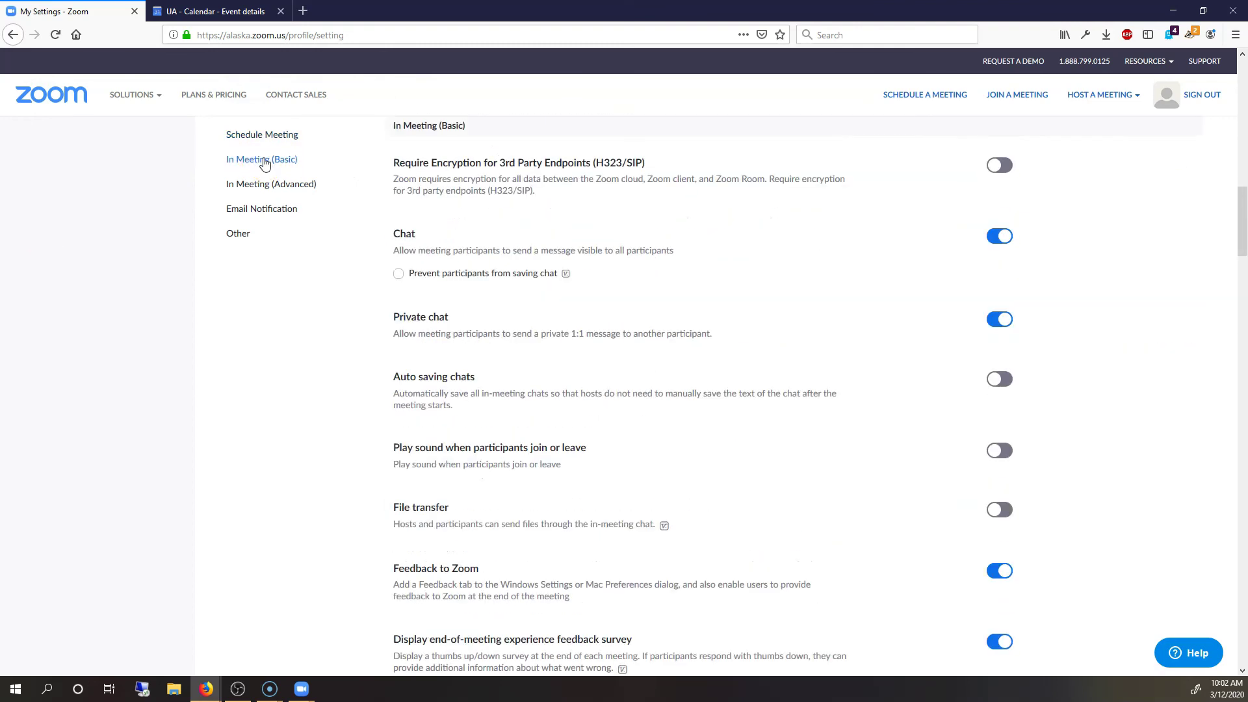
left_click(272, 184)
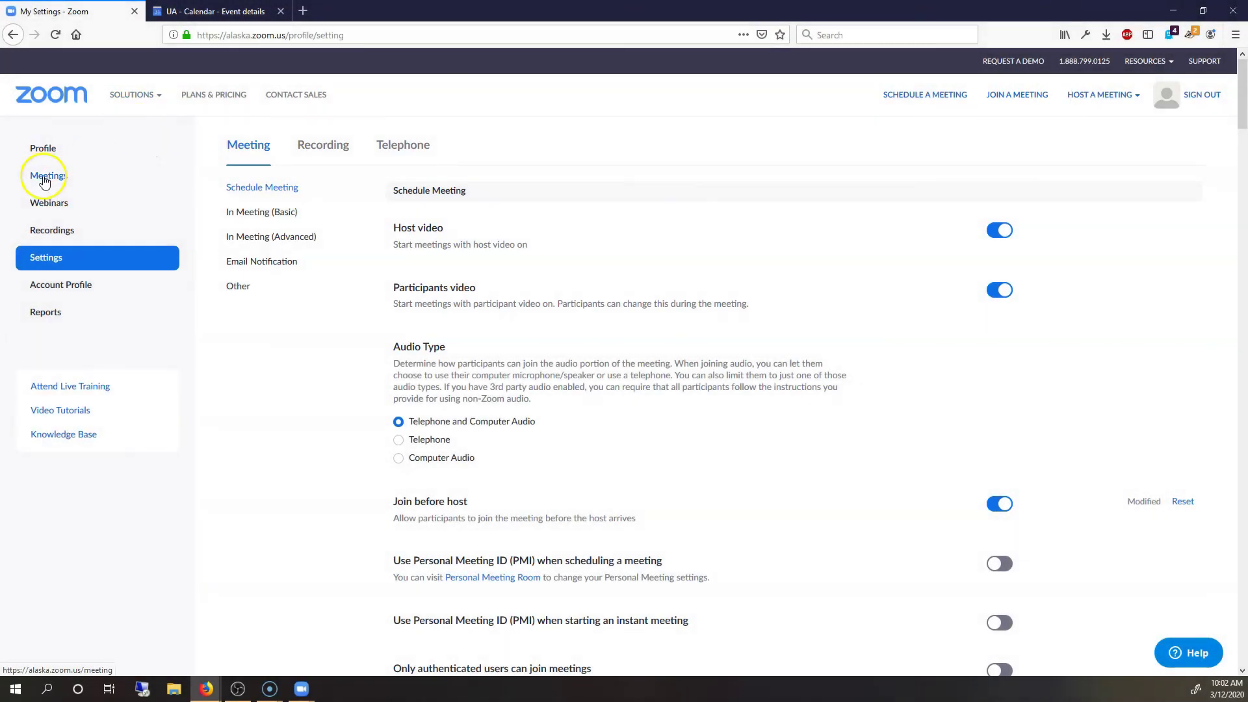
- Open the Personal Meeting Room details among the account's meetings and highlight the room's meeting ID
left_click(51, 181)
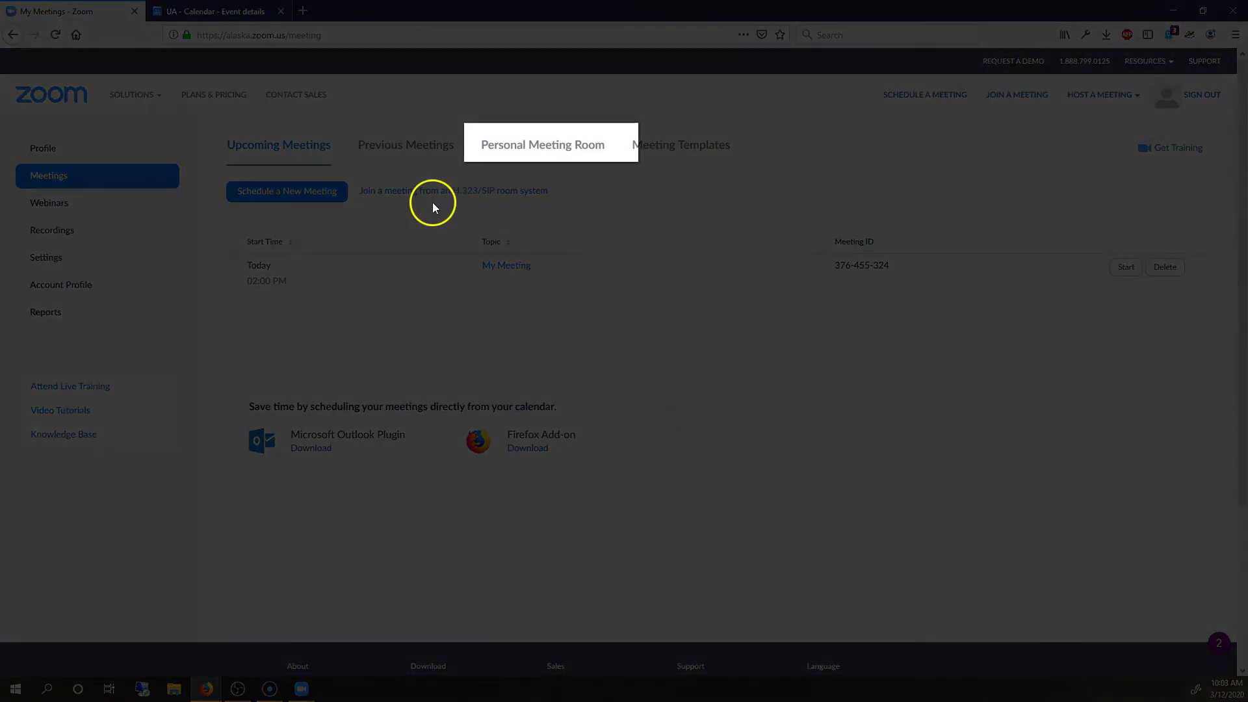
left_click(552, 144)
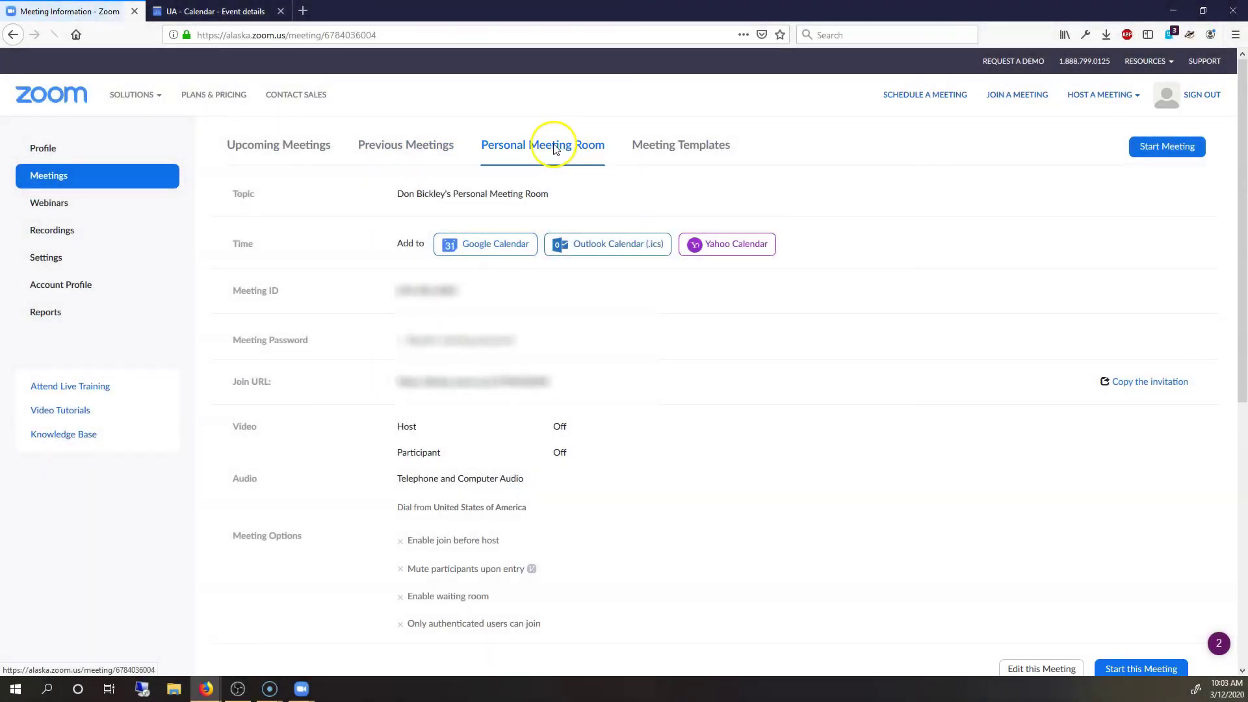
left_click_drag(399, 290, 477, 291)
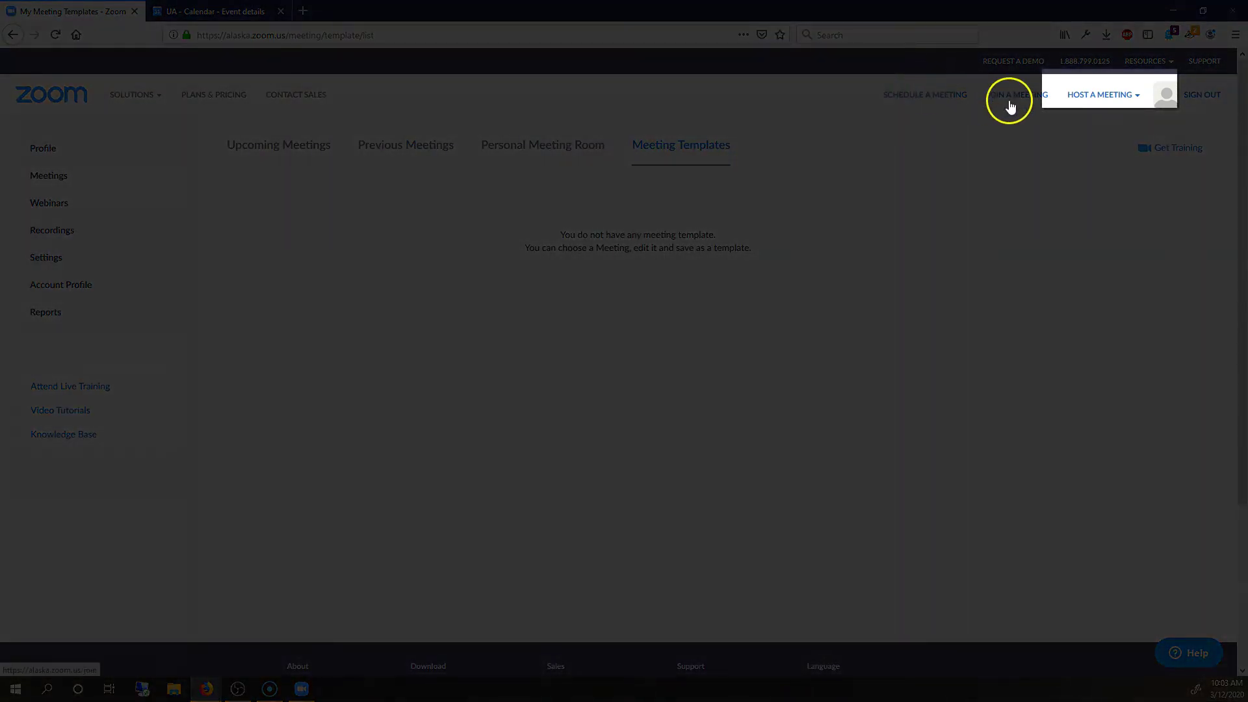
- Look at the meeting hosting option, return to the upcoming meetings and reopen the Personal Meeting Room details
mouse_move(1117, 103)
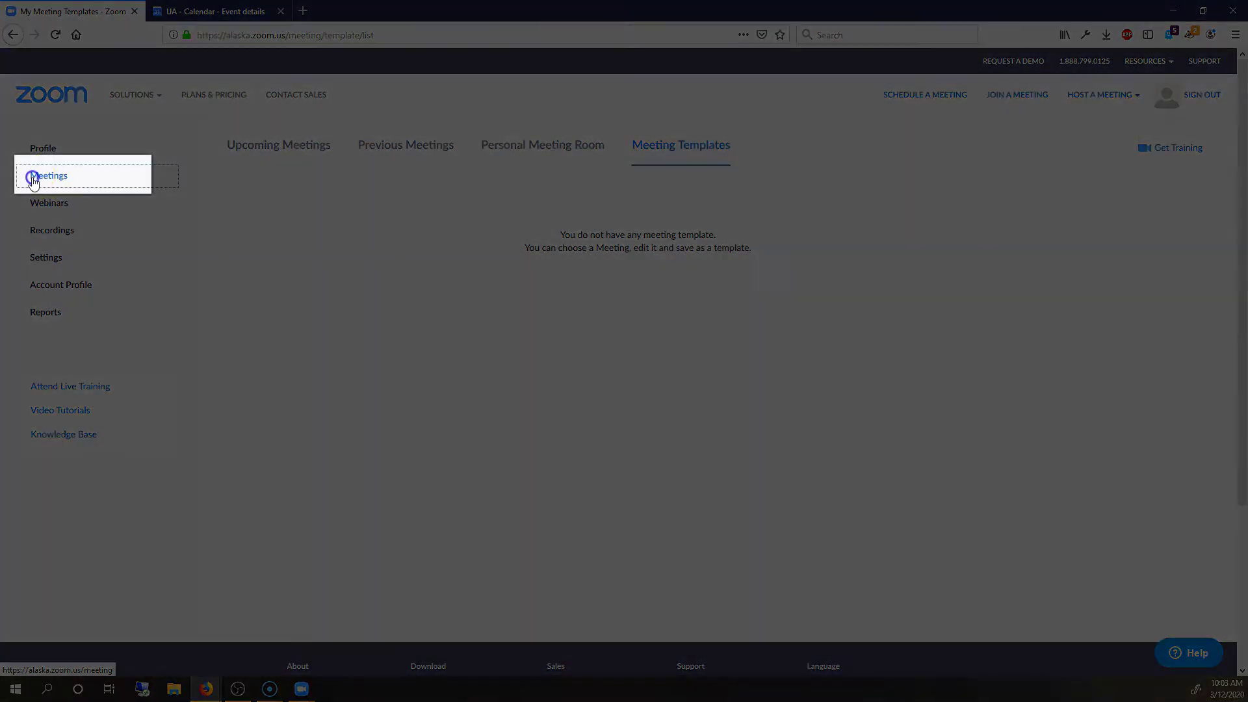
left_click(37, 182)
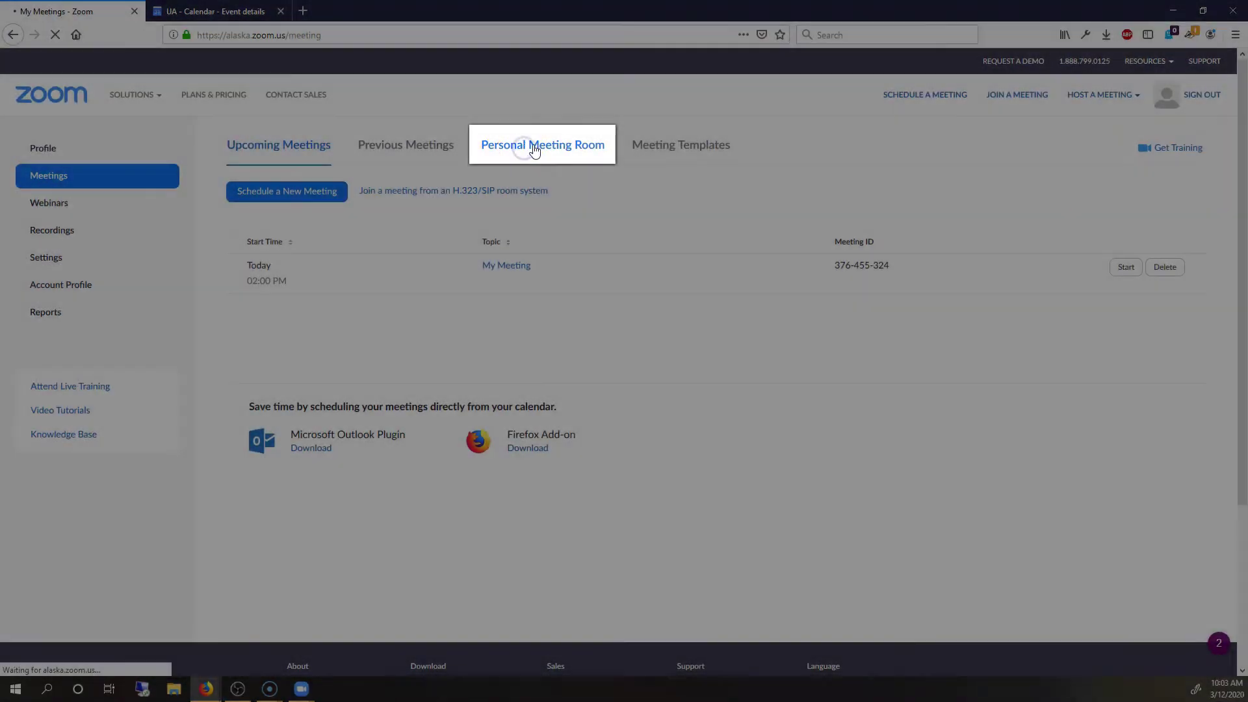
left_click(538, 145)
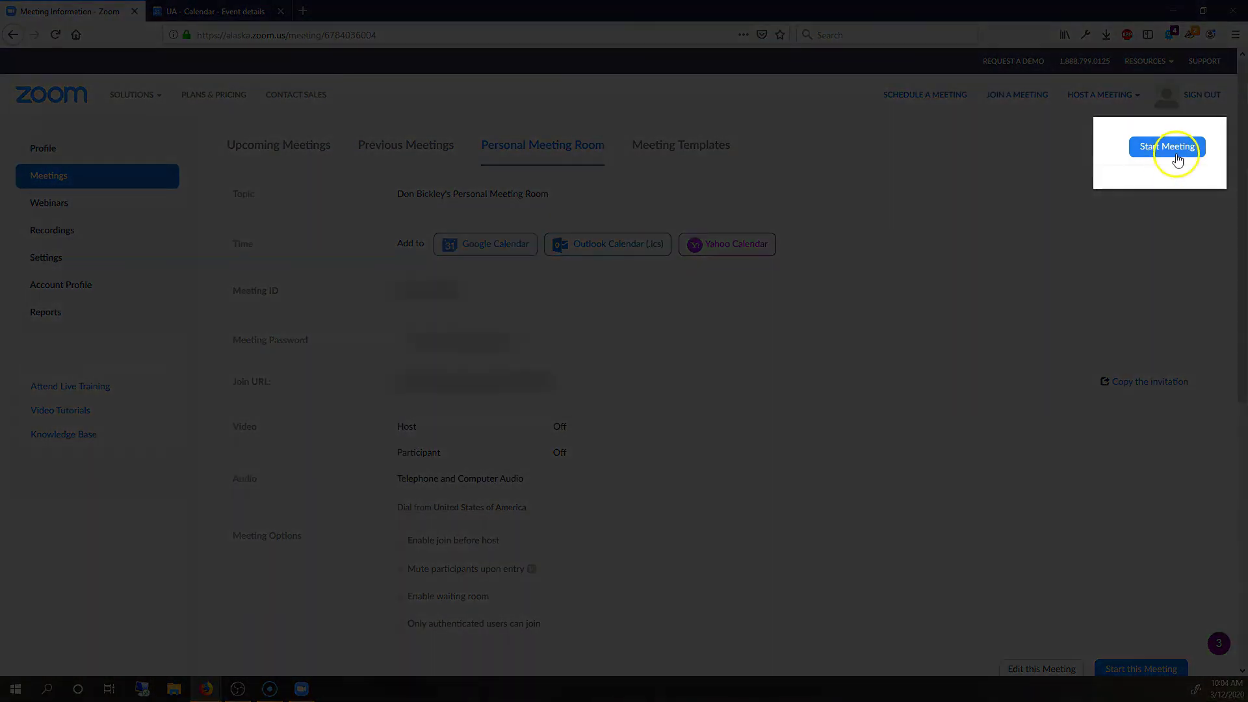